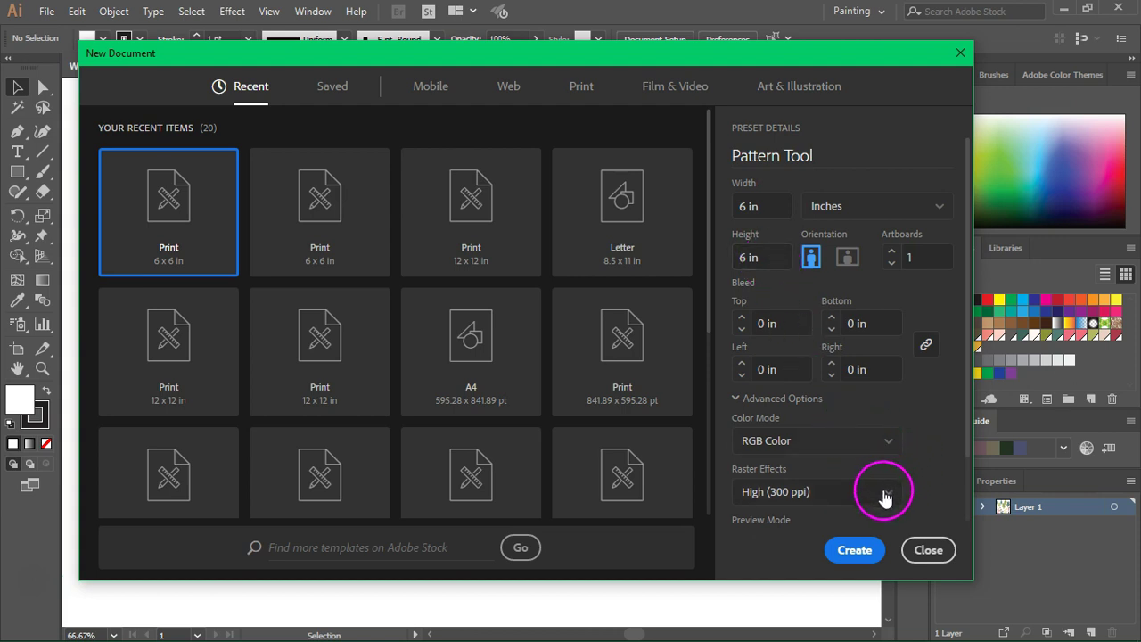
Create the 6 × 6 in Pattern Tool document and copy all artwork from WinterFlowersECC.ai into it, placed beside the artboard.
left_click(854, 550)
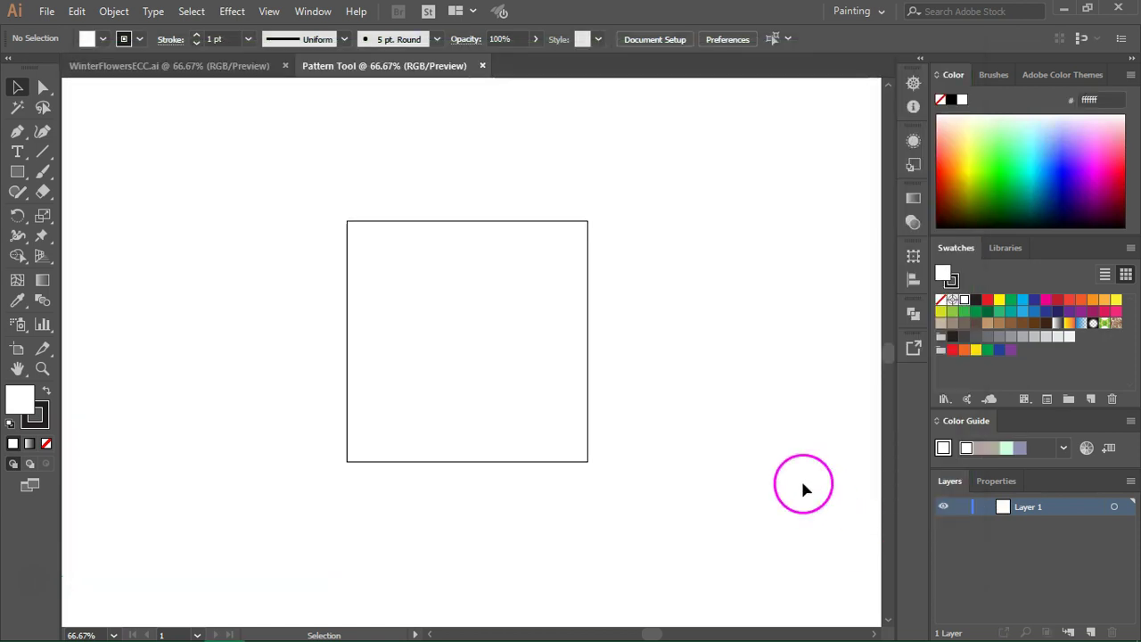
left_click(211, 68)
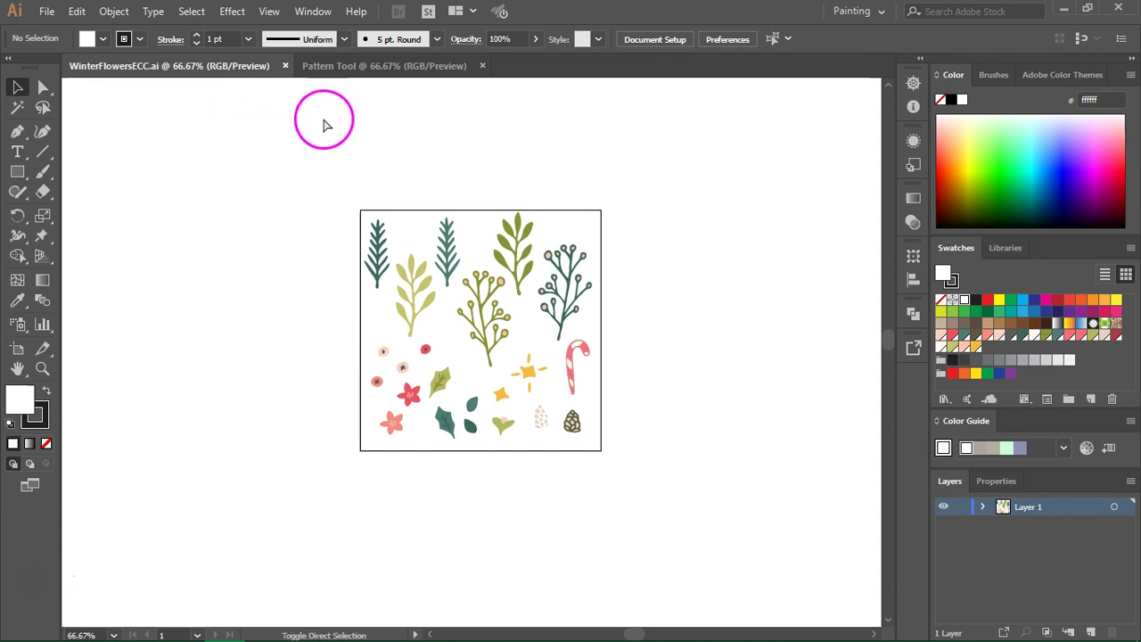
mouse_move(295, 109)
left_mouse_down()
mouse_move(359, 152)
mouse_move(660, 437)
mouse_move(694, 507)
left_mouse_up()
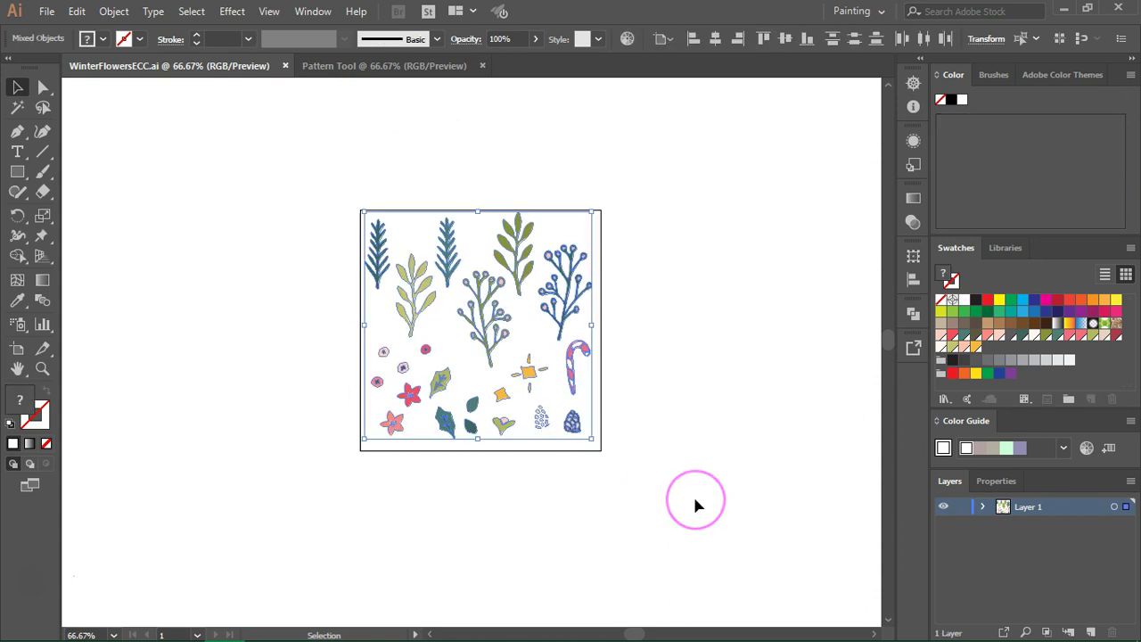
key("ctrl+c")
left_click(412, 69)
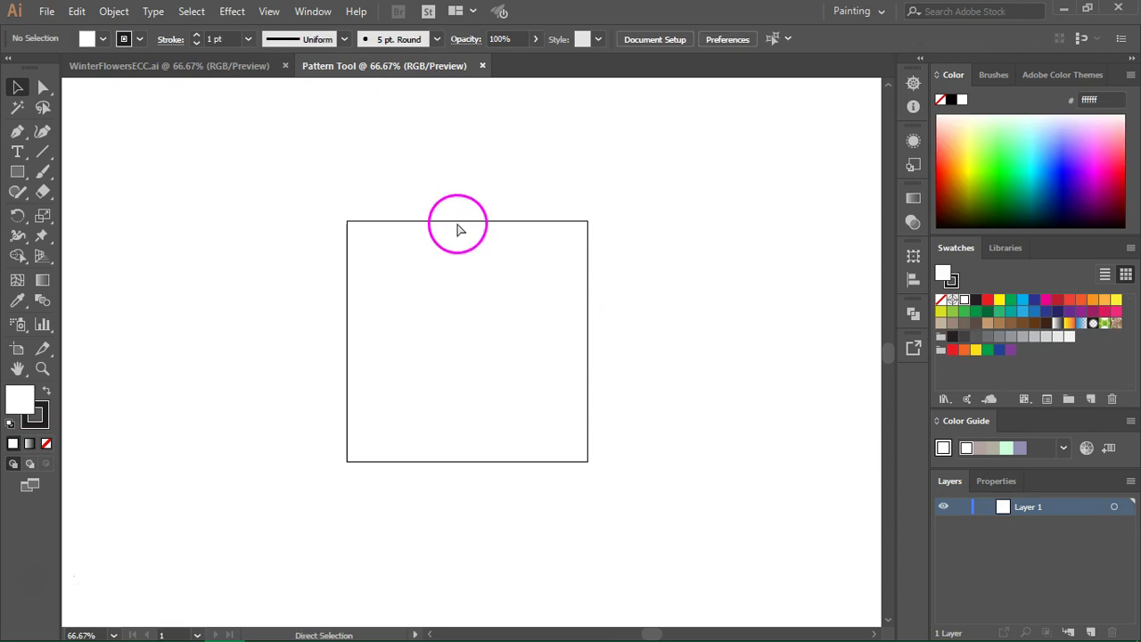
key("ctrl+v")
left_click_drag(499, 267, 247, 247)
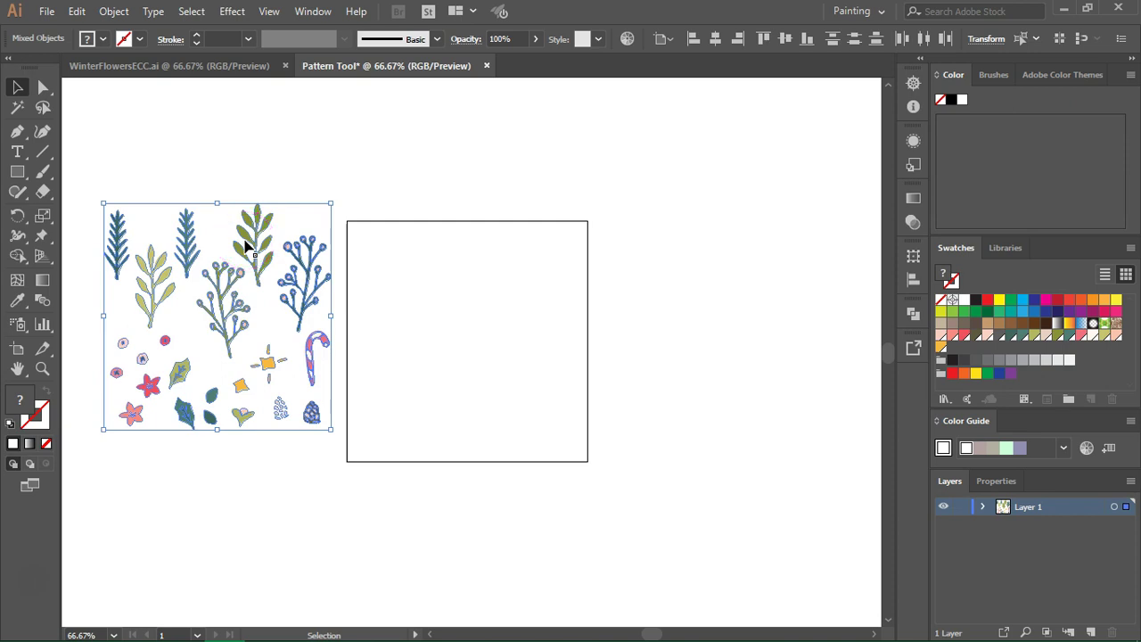
Move the olive leaf sprig onto the artboard's upper-left corner and the dark teal berry branch near the middle of its top edge.
left_click(262, 175)
left_click_drag(270, 227, 410, 194)
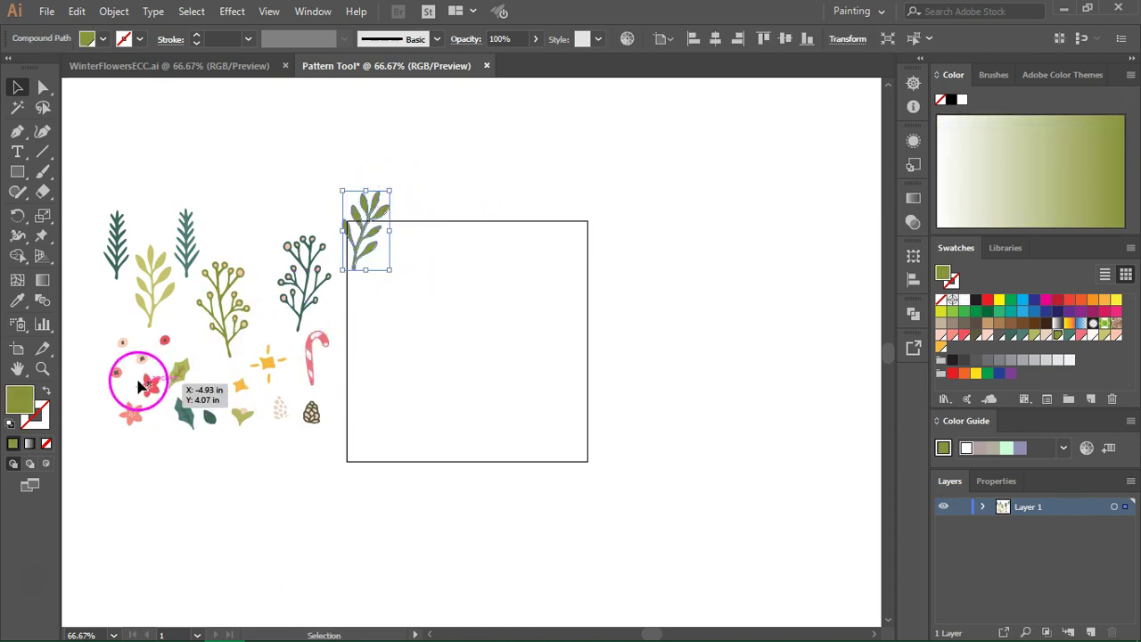
left_click_drag(158, 431, 459, 254)
left_click(406, 241)
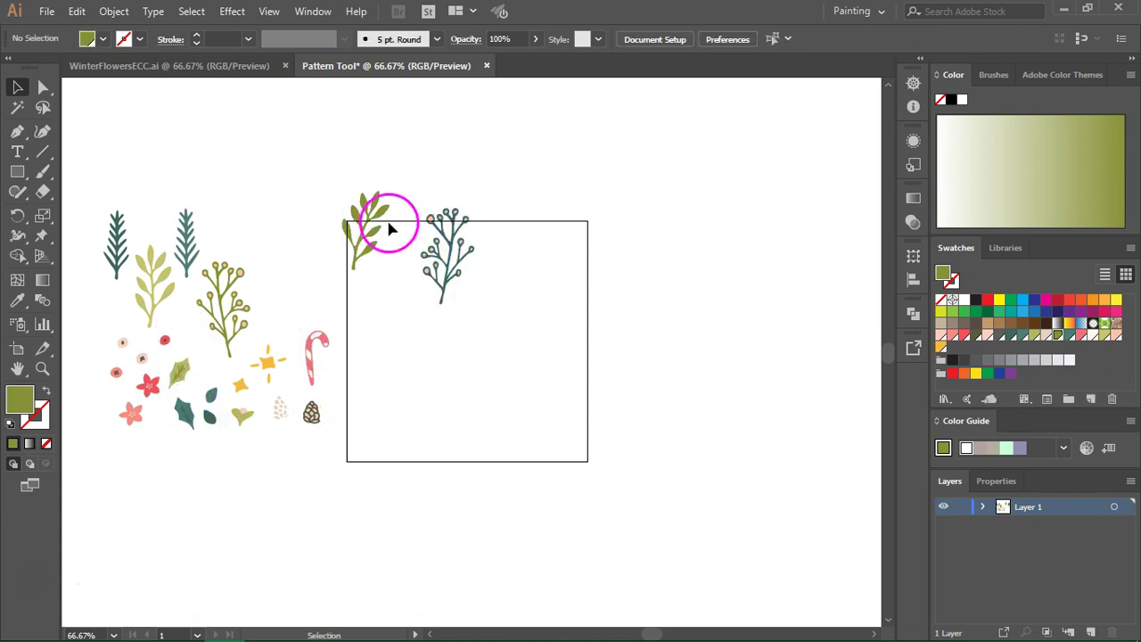
Spread the green berry branch, light green leaf sprig and both fir sprigs over the artboard's left edge, centre and top edge.
left_click_drag(237, 309, 362, 329)
left_click_drag(366, 387, 387, 379)
left_click(401, 366)
left_click_drag(169, 293, 436, 366)
left_click_drag(454, 411, 426, 373)
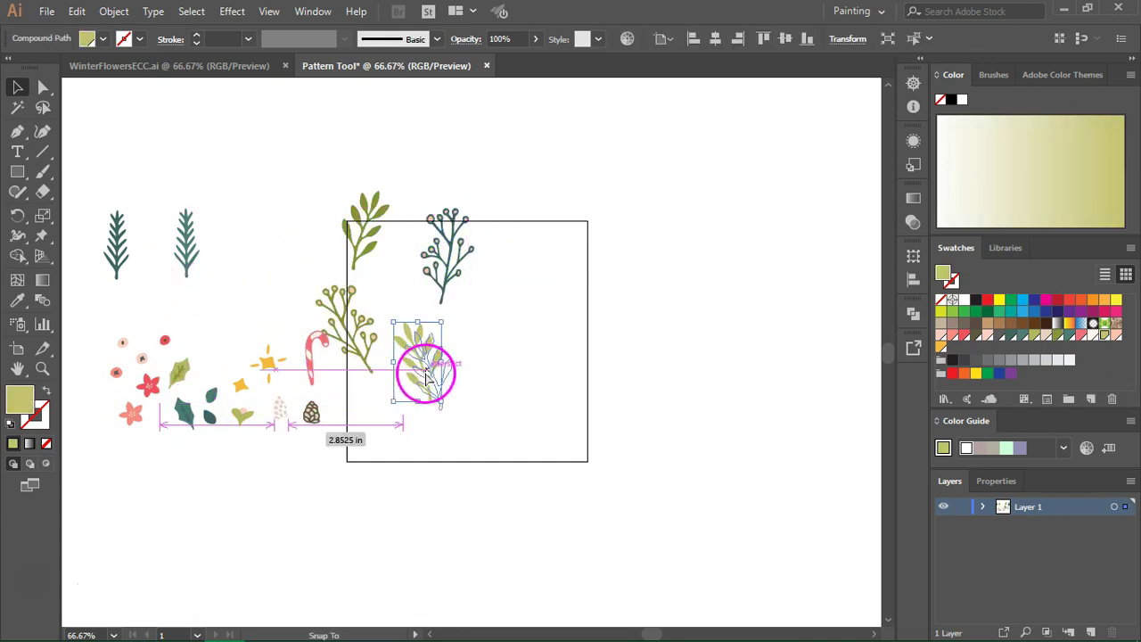
left_click_drag(185, 246, 524, 222)
left_click_drag(99, 272, 374, 233)
Make a horizontally mirrored copy of all the placed branches and move it off the artboard to the right.
right_click(508, 342)
mouse_move(574, 487)
left_click(726, 404)
left_click(861, 499)
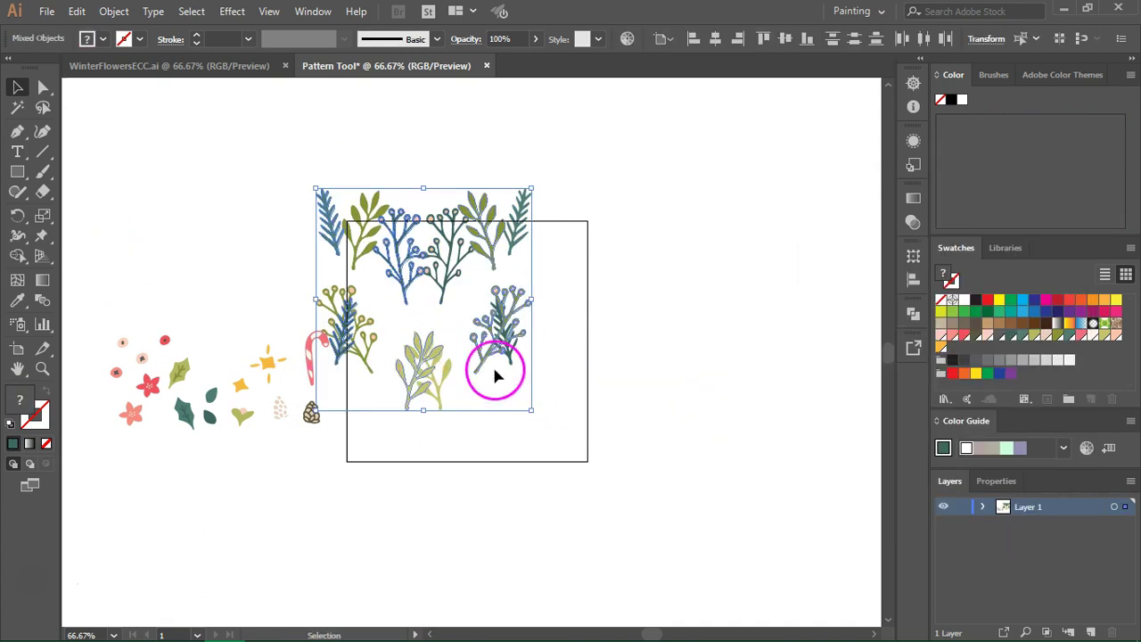
left_click_drag(495, 371, 819, 408)
Distribute the mirrored branches along the artboard's left, right and bottom edges, and delete the leftover teal berry branch.
left_click(751, 184)
left_click_drag(658, 268, 351, 428)
left_click_drag(740, 427, 652, 301)
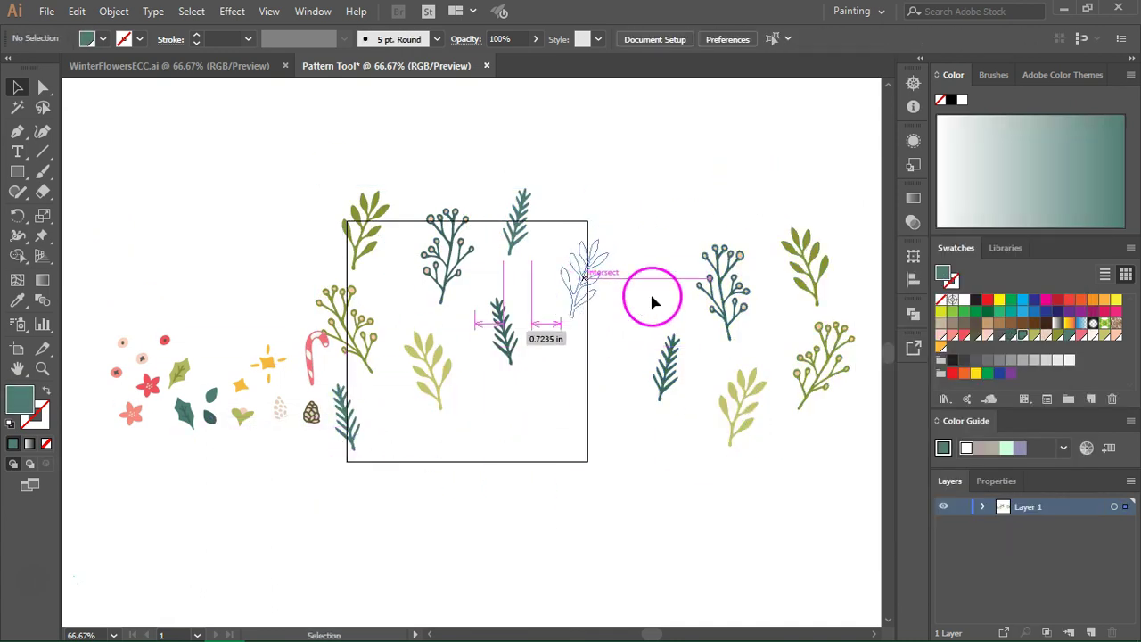
left_click_drag(666, 376, 407, 478)
left_click_drag(825, 380, 531, 449)
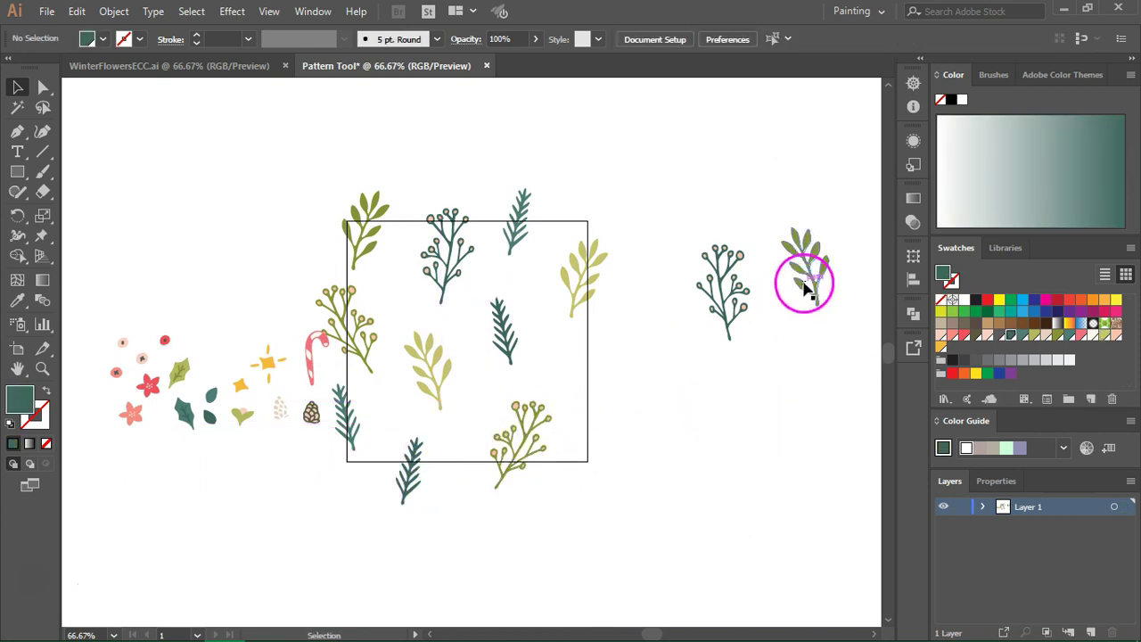
left_click_drag(805, 280, 616, 412)
left_click(734, 300)
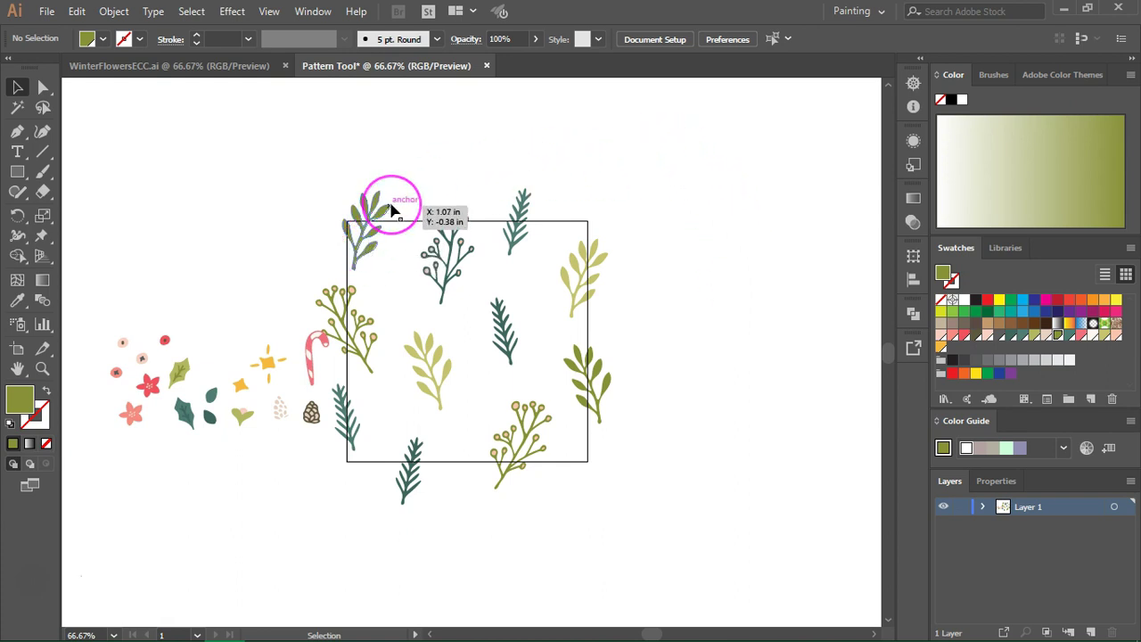
left_click_drag(395, 210, 395, 210)
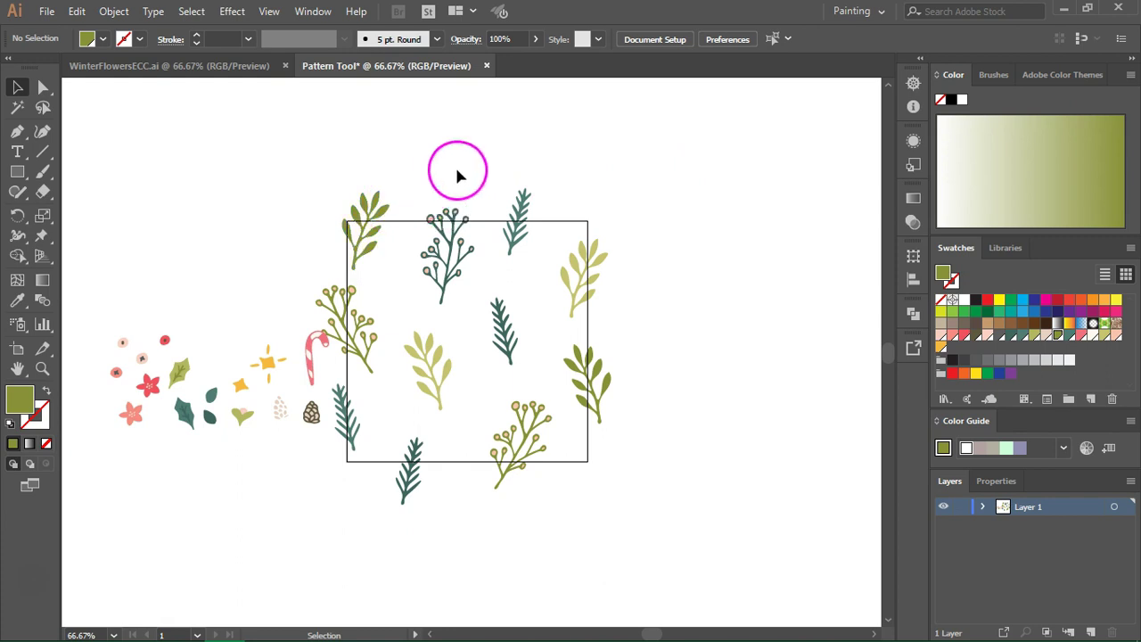
left_click_drag(470, 267, 466, 257)
left_click_drag(525, 230, 534, 209)
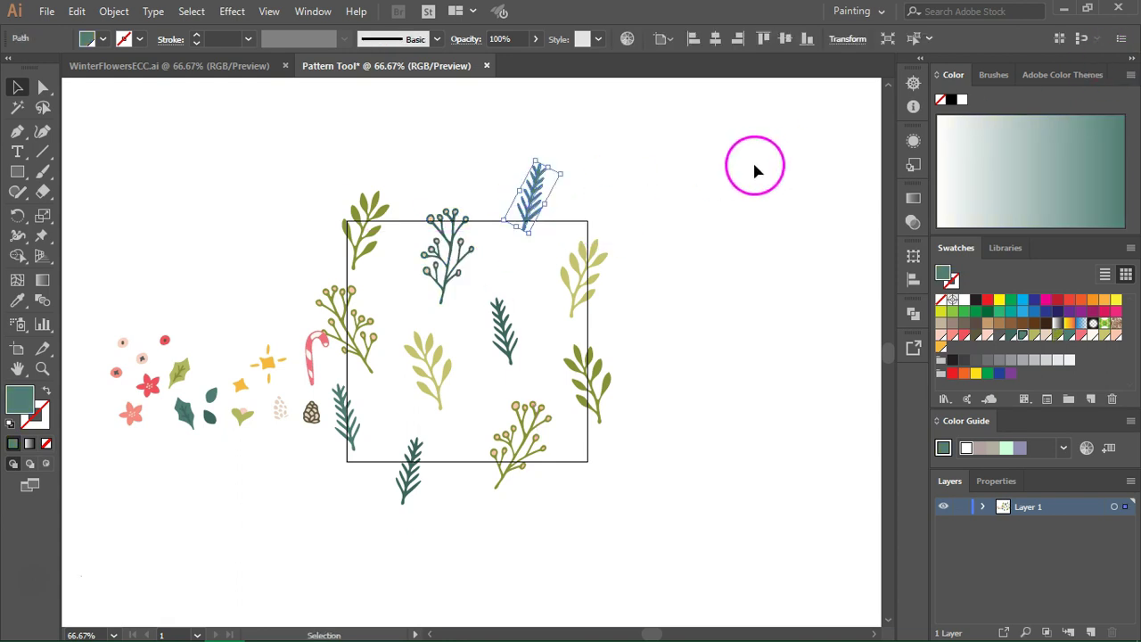
key("ctrl+z")
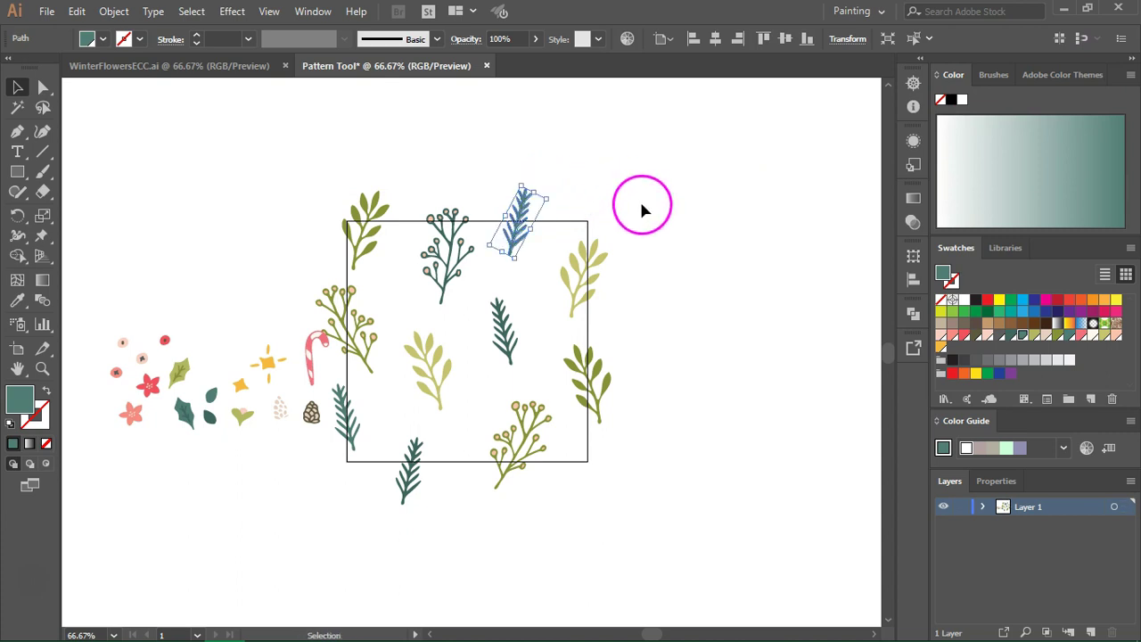
left_click(639, 199)
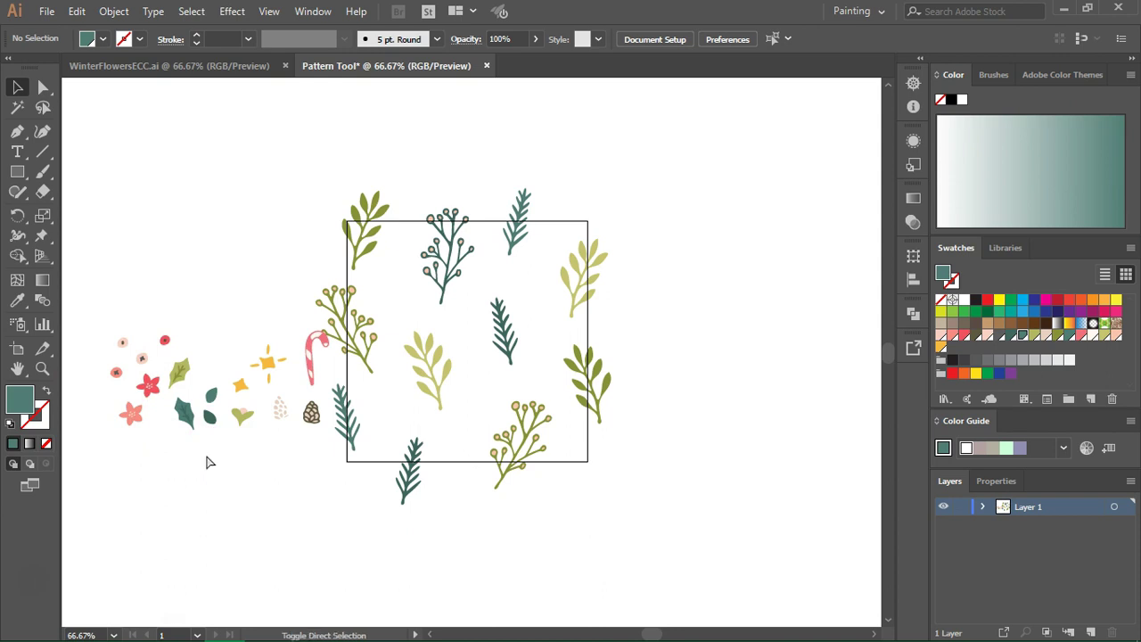
Move the berries and holly leaves from beside the artboard into the gaps between the branches on its left side.
left_click_drag(164, 340, 401, 284)
left_click_drag(123, 343, 348, 371)
left_click_drag(186, 414, 374, 406)
left_click_drag(116, 373, 416, 311)
left_click_drag(381, 266, 377, 275)
Duplicate the berries and holly leaves into the gaps in the artboard's left half and centre.
left_click_drag(354, 371, 465, 301, "alt")
left_click_drag(401, 284, 472, 344, "alt")
left_click_drag(382, 404, 488, 394, "alt")
left_click_drag(489, 394, 489, 271)
left_click_drag(377, 274, 388, 346, "alt")
left_click_drag(348, 371, 472, 383, "alt")
left_click_drag(460, 301, 383, 434, "alt")
left_click_drag(415, 309, 401, 395, "alt")
Duplicate more berries and a light green holly leaf into the gaps across the artboard's right half.
left_click_drag(396, 239, 530, 374, "alt")
left_click_drag(377, 273, 477, 461, "alt")
left_click_drag(396, 239, 548, 236, "alt")
left_click_drag(476, 461, 554, 339, "alt")
left_click_drag(415, 311, 567, 429, "alt")
left_click_drag(400, 286, 556, 317, "alt")
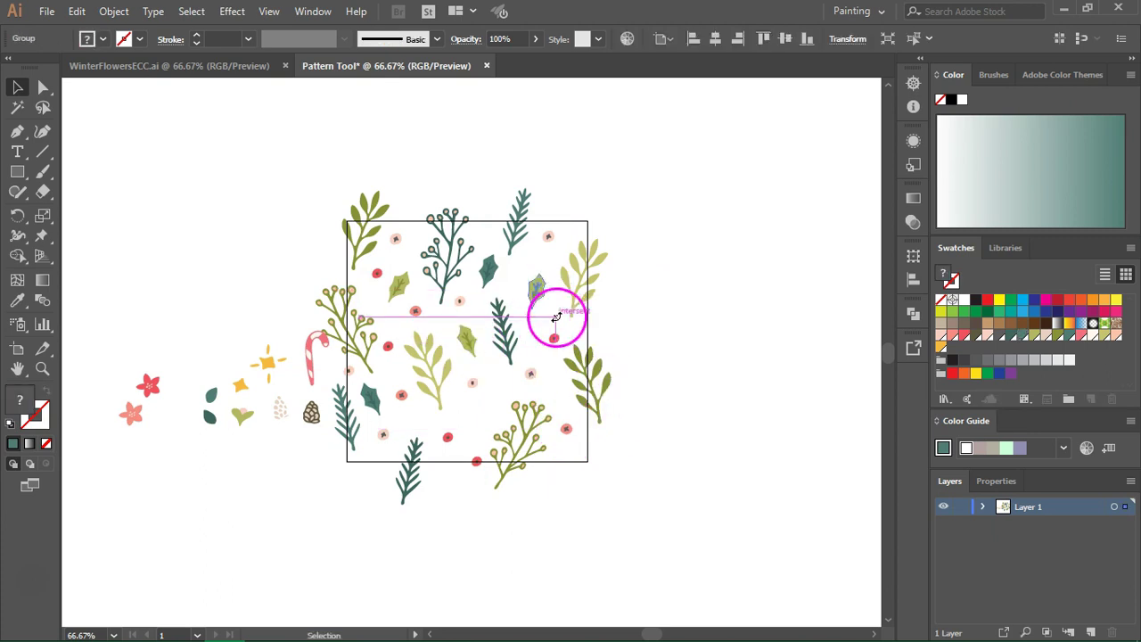
left_click_drag(415, 311, 526, 276, "alt")
Fill the lower gaps with copies of the dark and light holly leaves and berries, adjusting the dark leaf's placement.
left_click_drag(372, 403, 484, 418, "alt")
left_click_drag(492, 396, 504, 423)
left_click_drag(487, 415, 498, 411)
left_click_drag(546, 314, 457, 473, "alt")
left_click_drag(377, 274, 368, 461, "alt")
left_click_drag(551, 246, 551, 246)
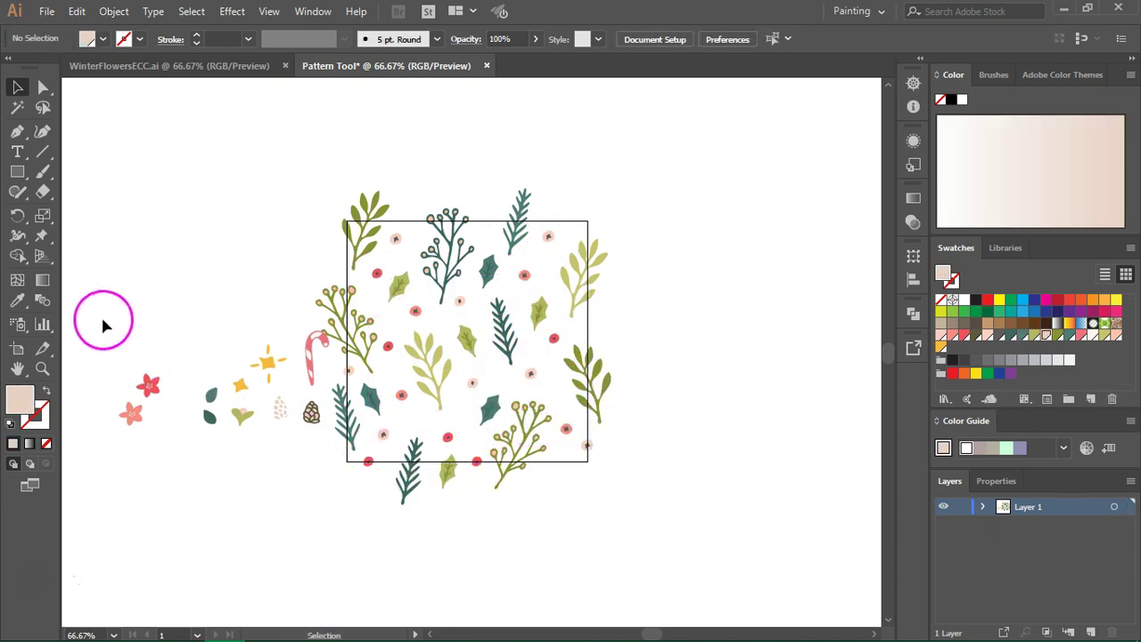
Delete the unused flowers, leaves, stars, candy cane and pinecone remaining beside the artboard.
left_click_drag(103, 314, 281, 479)
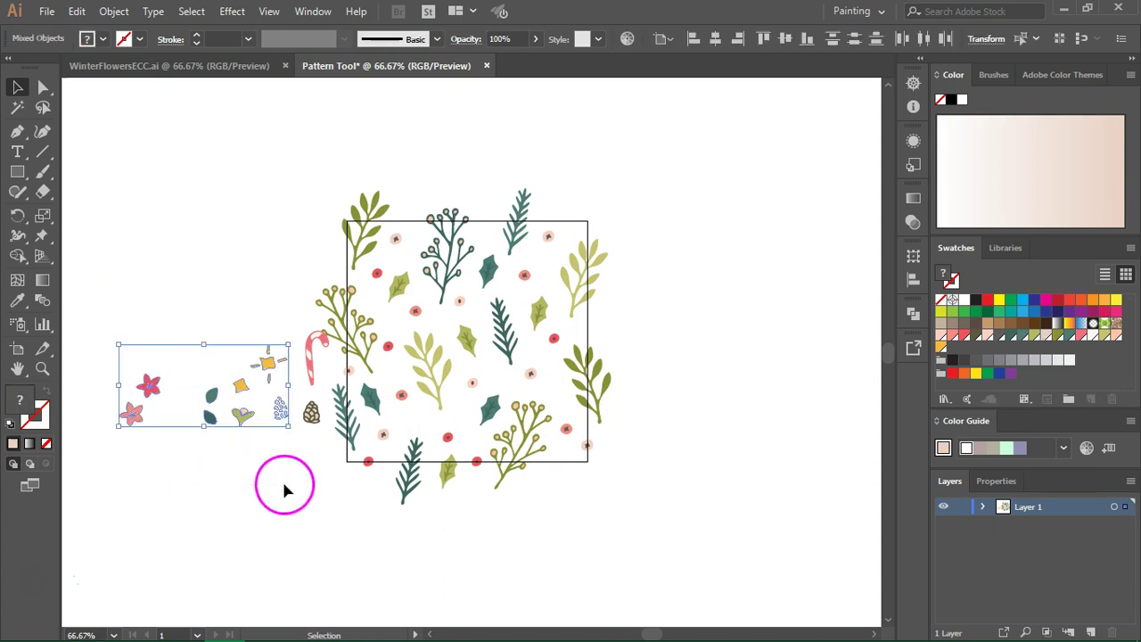
key("Delete")
left_click(310, 366)
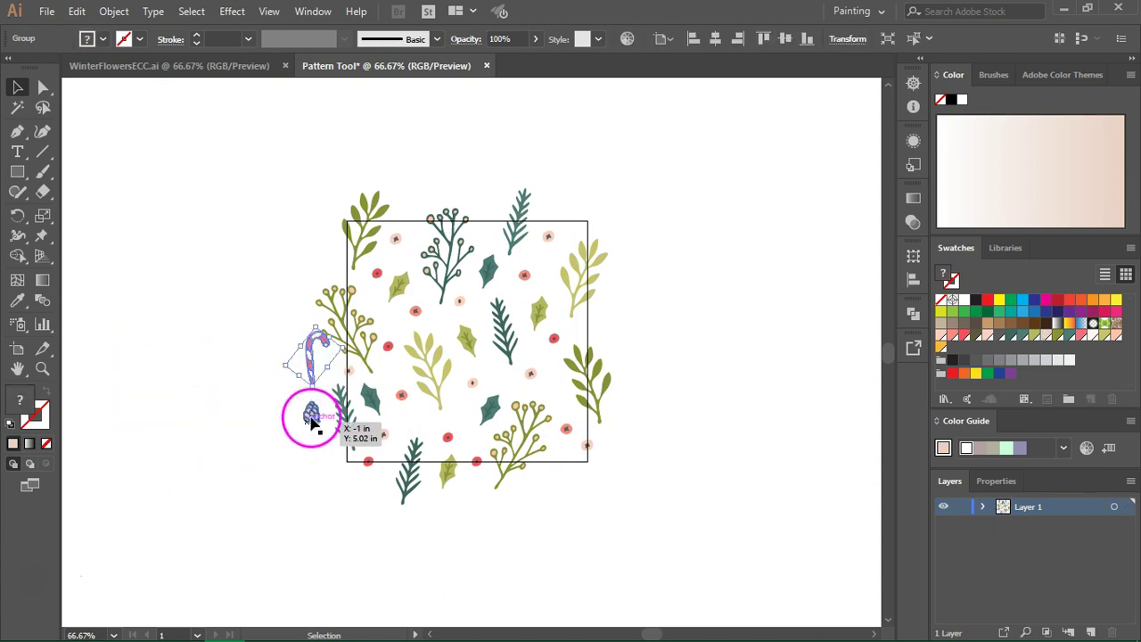
key("Delete")
left_click(308, 414)
key("Delete")
Make a pattern from all the arranged artwork and name it Winter Flowers.
left_click_drag(300, 141, 668, 532)
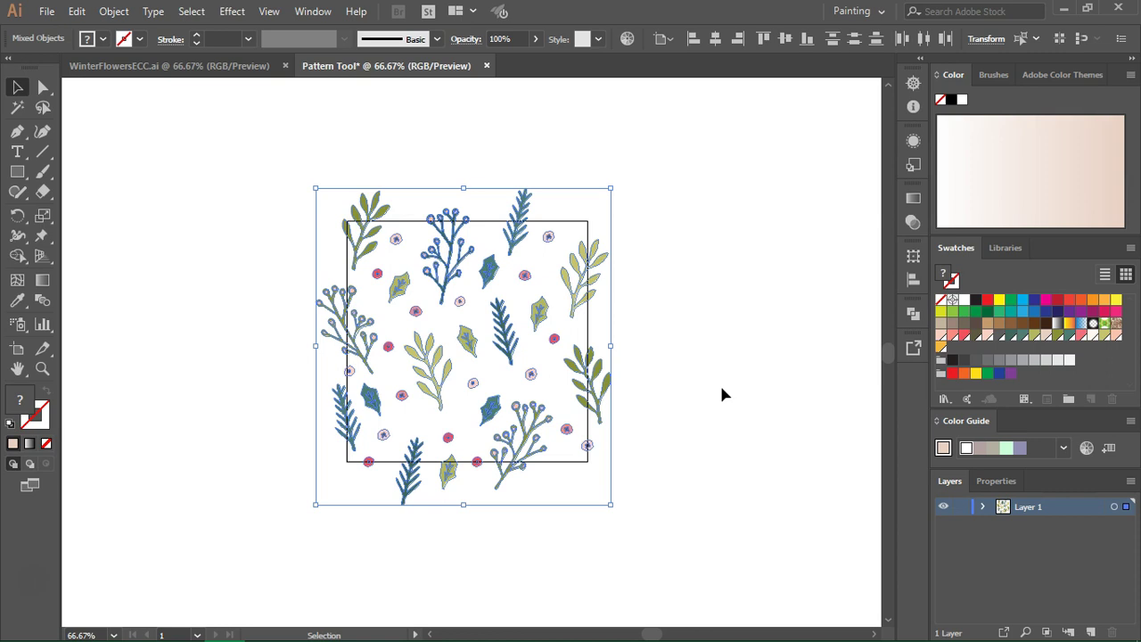
left_click(122, 12)
mouse_move(200, 422)
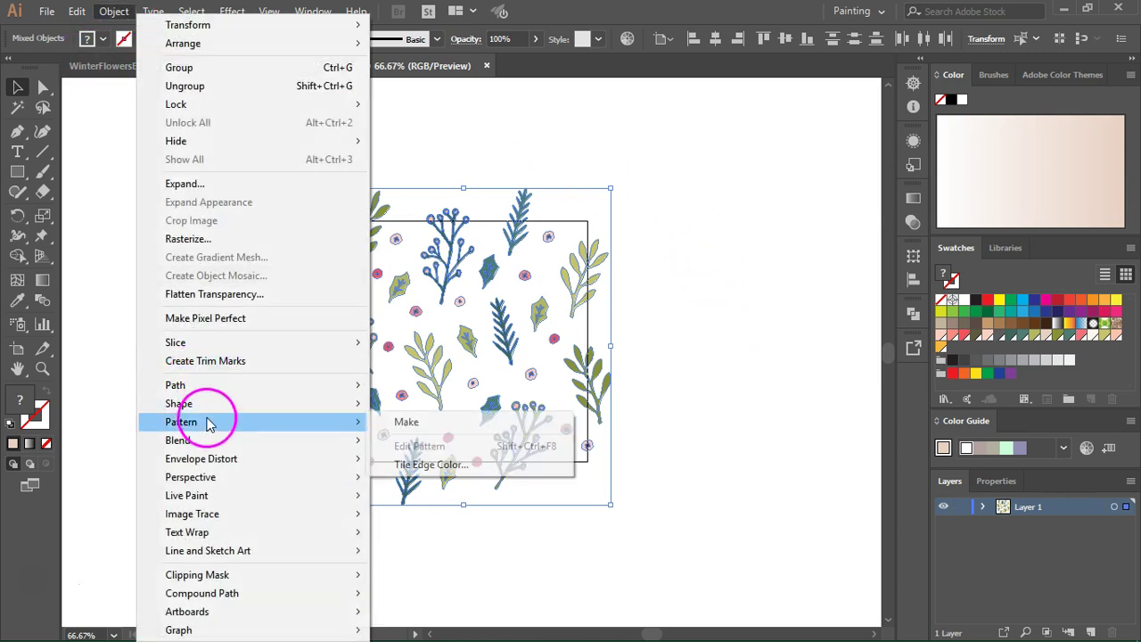
left_click(382, 421)
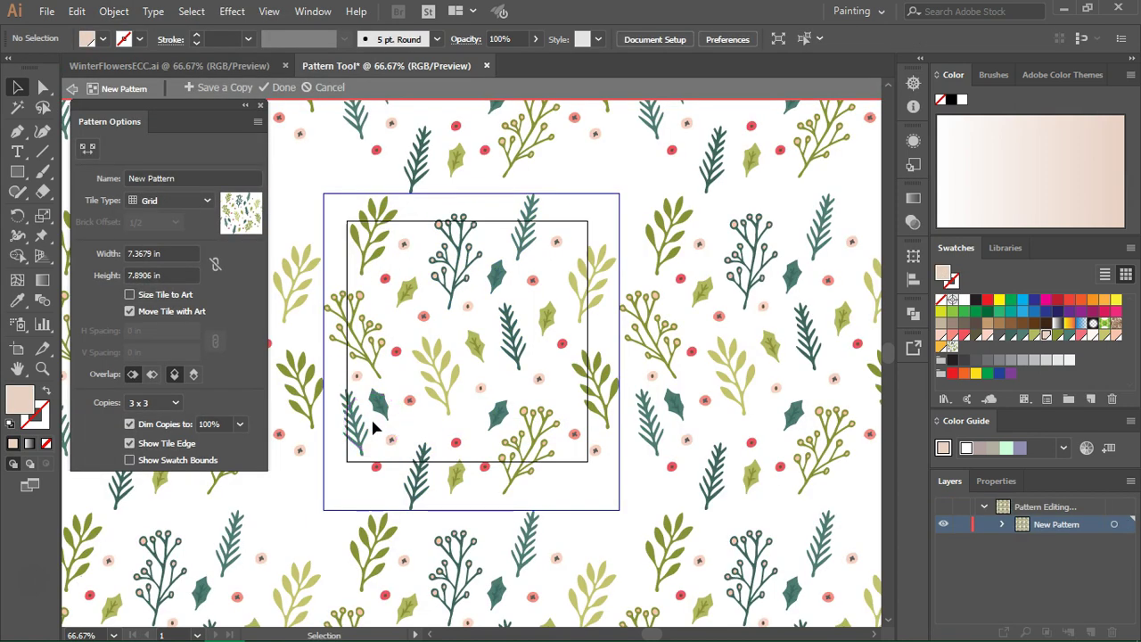
left_click(229, 178)
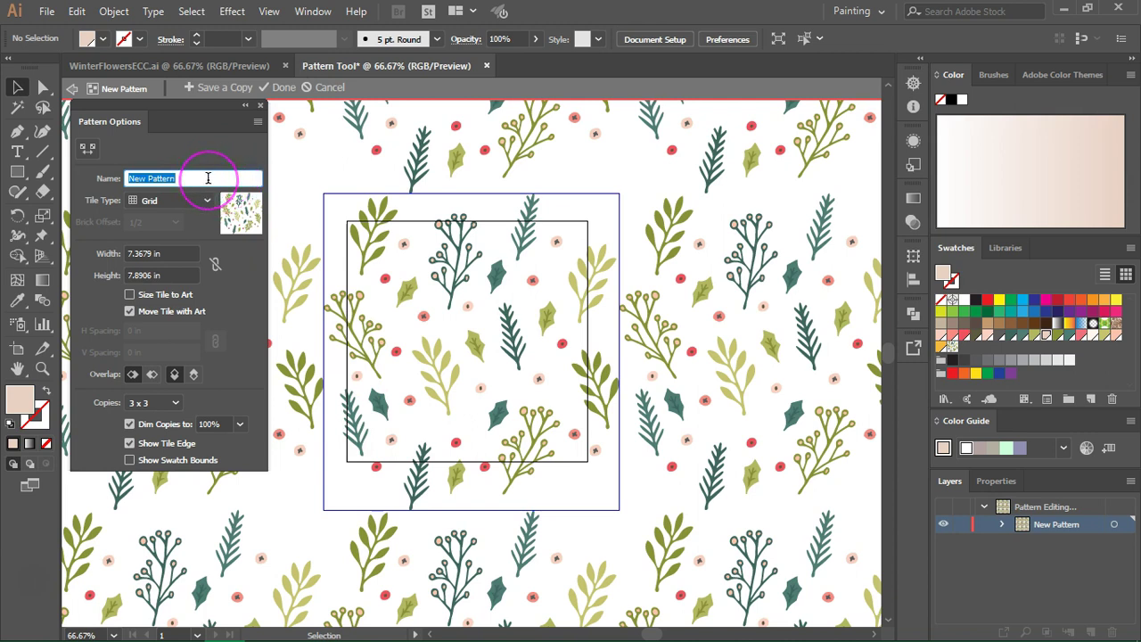
type("Win")
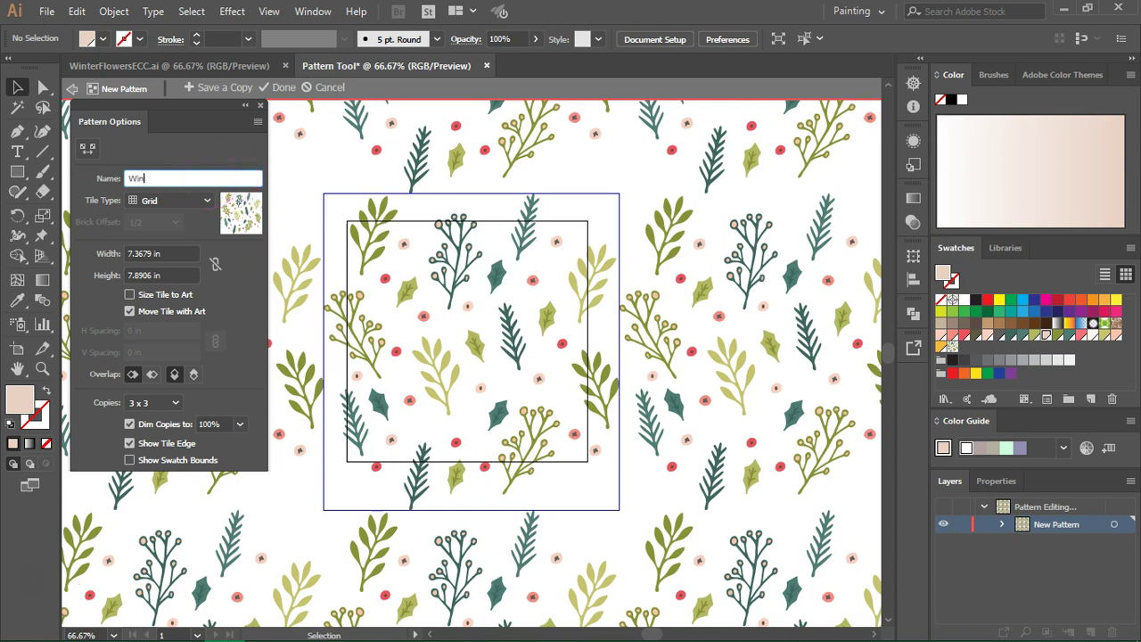
type("ter Flowers")
left_click(192, 177)
Examine the available tile types and how the tile's width and height enclose the artwork.
left_click(191, 202)
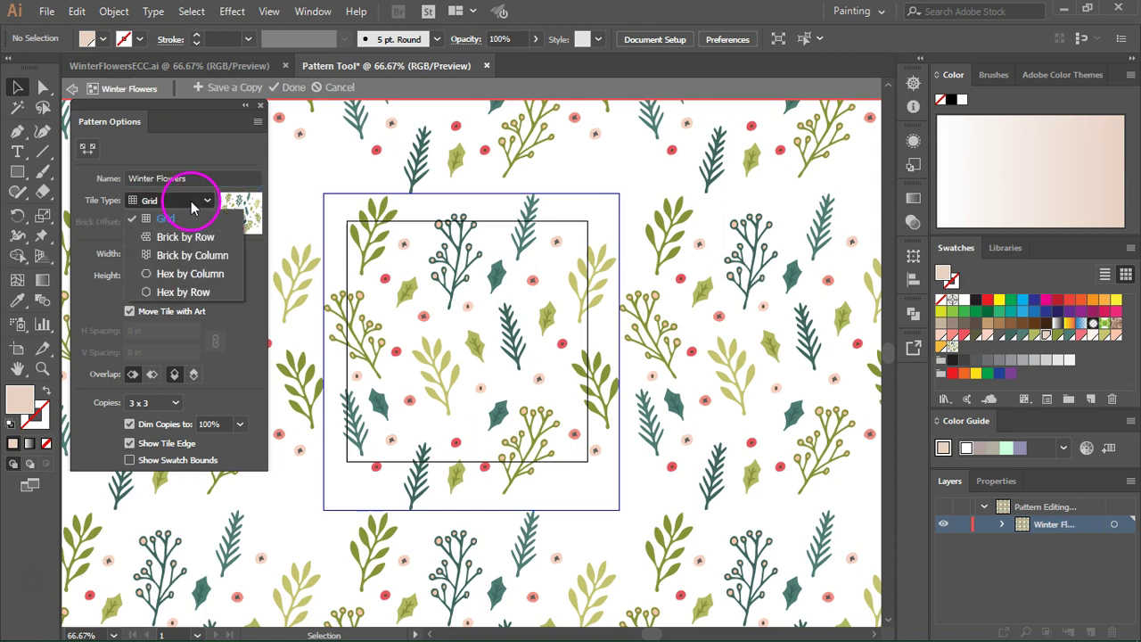
left_click_drag(182, 278, 194, 224)
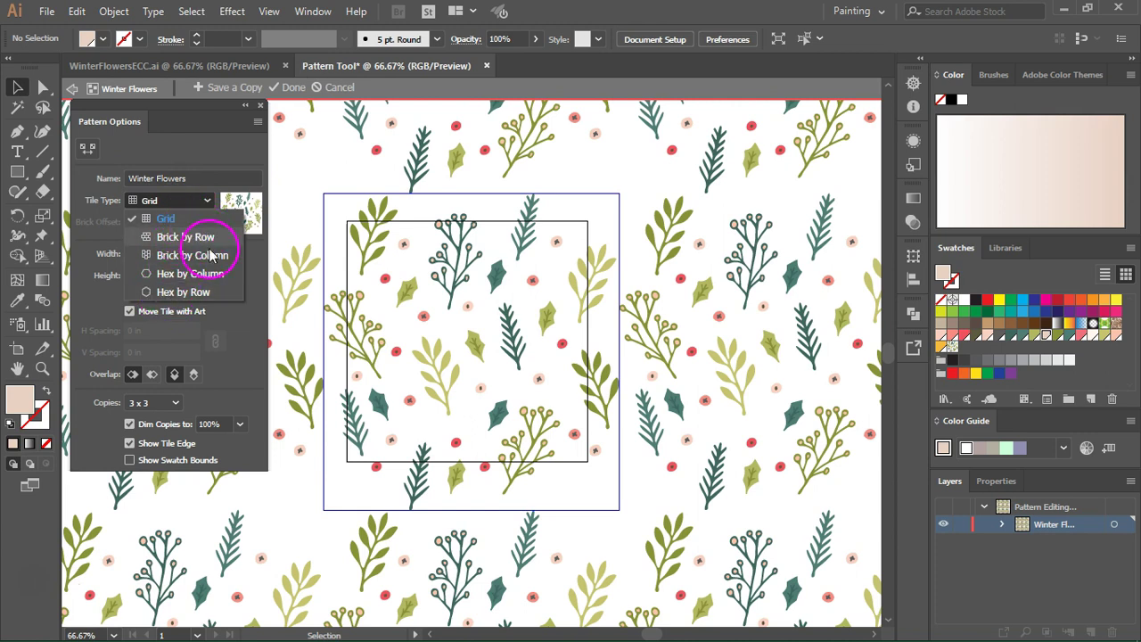
left_click_drag(198, 194, 195, 198)
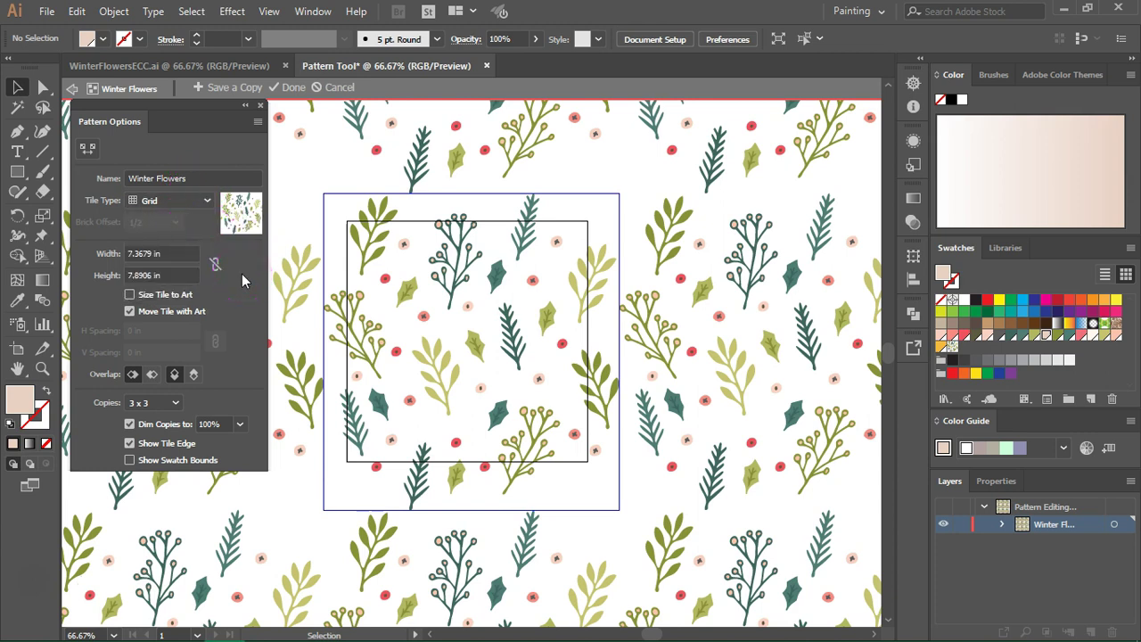
left_click(154, 253)
left_click(175, 276)
left_click(377, 198)
left_click_drag(390, 251, 599, 434)
Try a 6 × 6 in pattern tile and compare it with the tile sized to the artwork.
left_click_drag(181, 250, 80, 252)
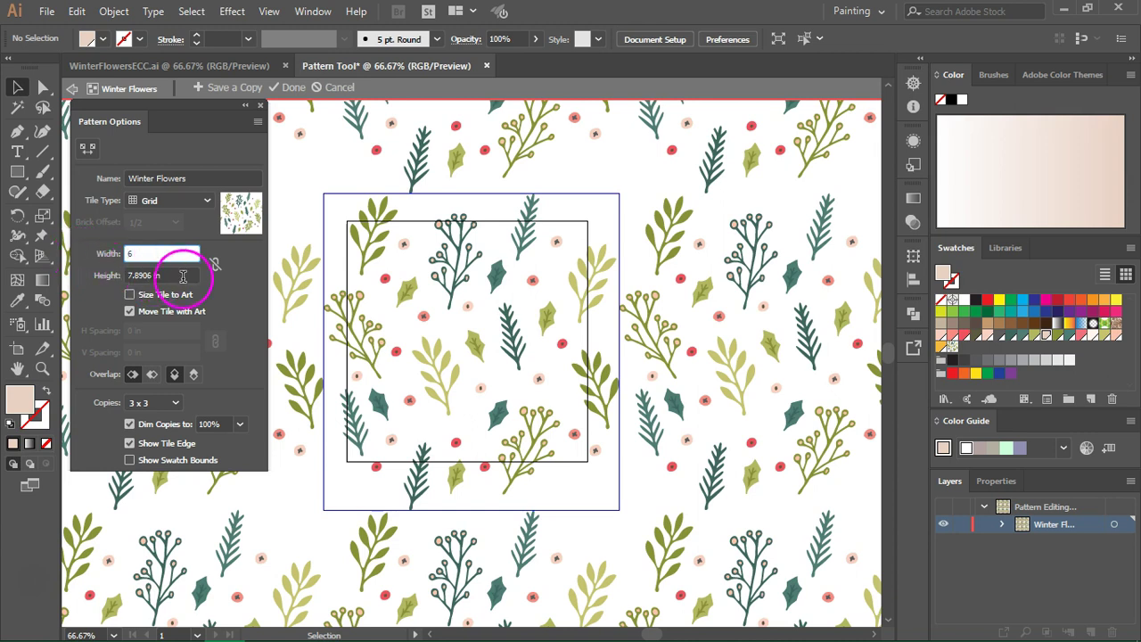
type("6")
left_click_drag(183, 276, 44, 279)
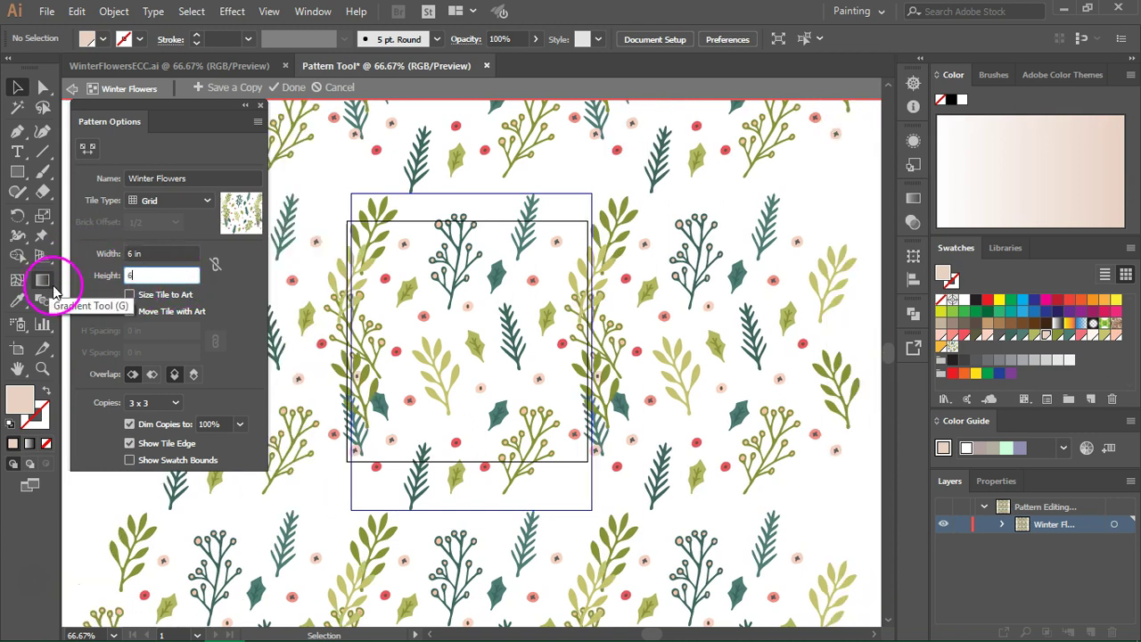
type("6")
left_click(168, 275)
left_click(171, 253)
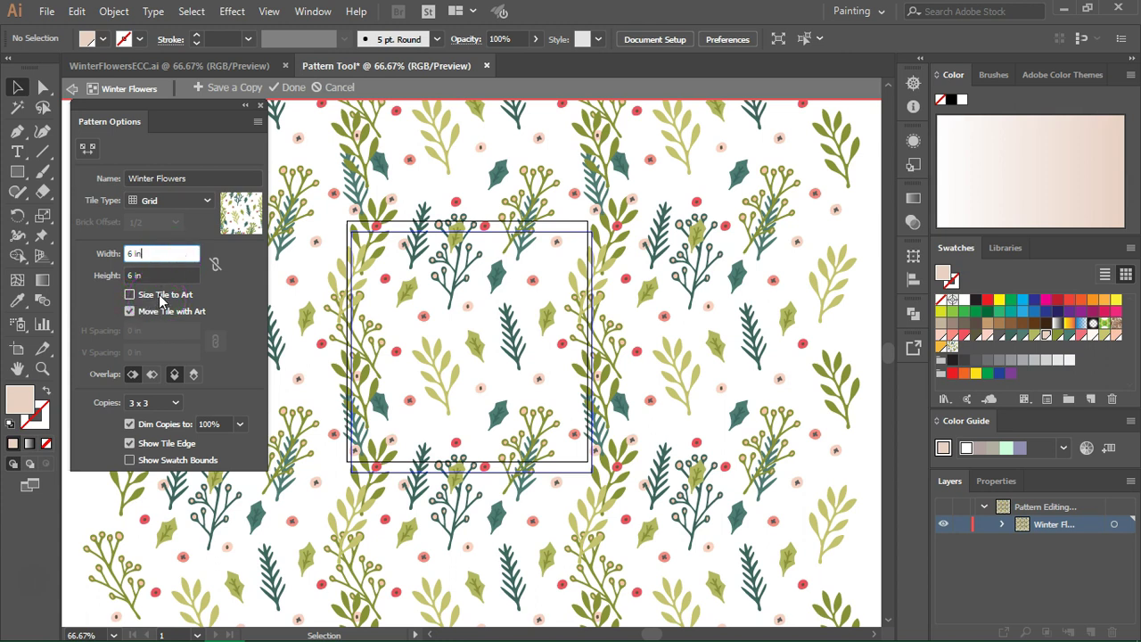
left_click(158, 297)
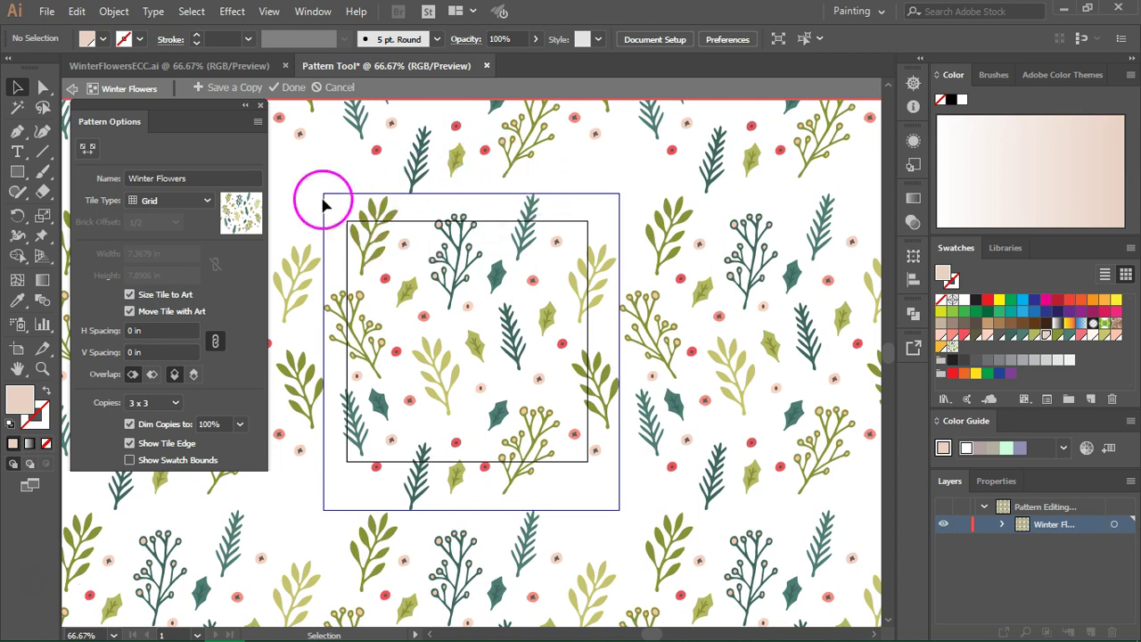
left_click(156, 295)
Set the pattern tile's width and height to 6 in each.
left_click(178, 252)
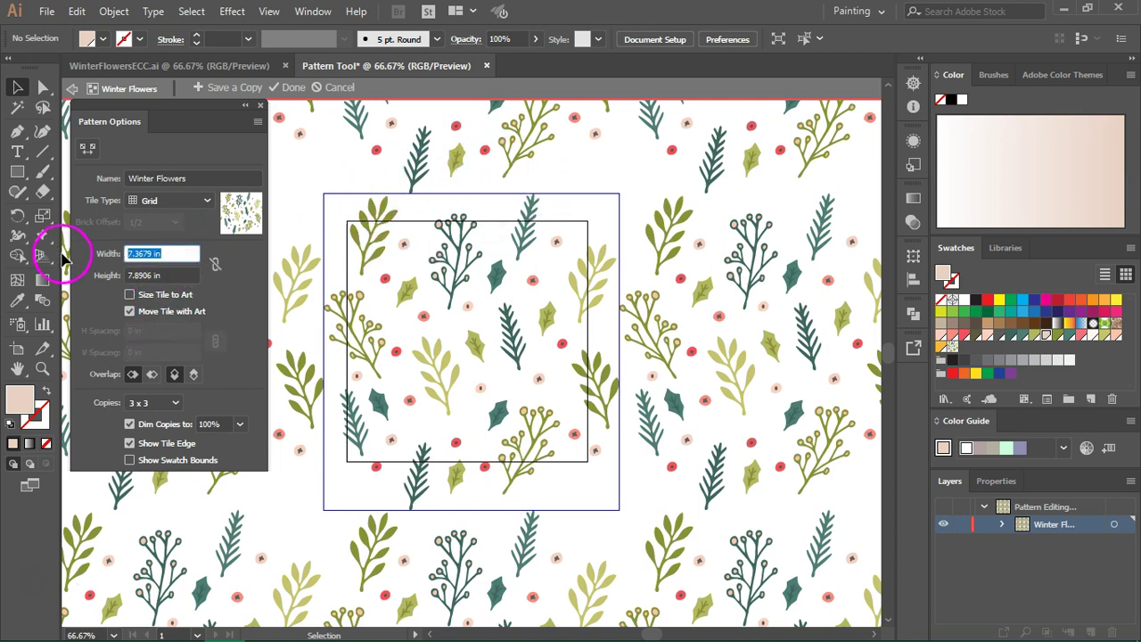
type("6")
key("Return")
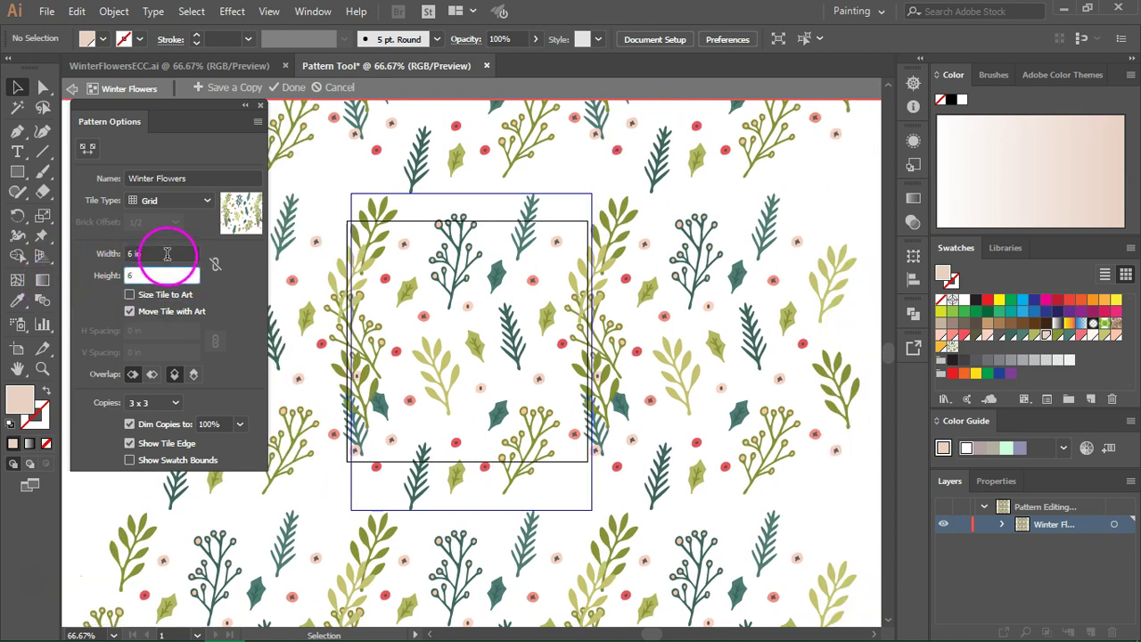
Set the pattern preview to 5 x 5 copies and inspect the repeat.
left_click(165, 405)
left_click(145, 197)
scroll(712, 276, "up", 2)
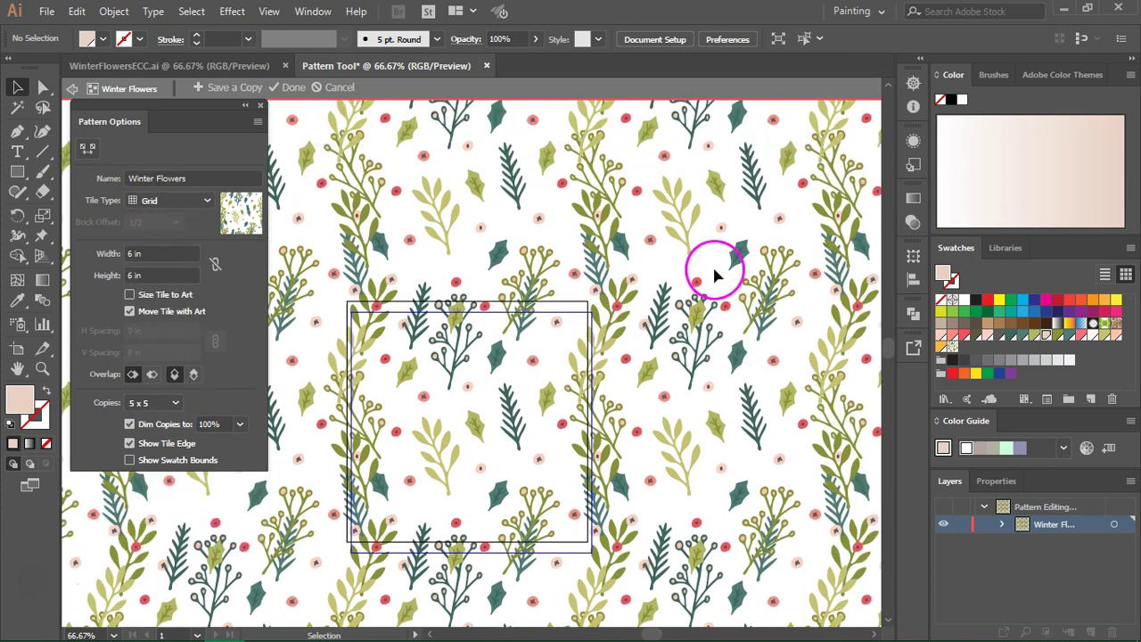
Dim the pattern copies to 50% and compare the preview with the tile edge hidden and shown.
scroll(714, 273, "up", 4)
scroll(603, 205, "down", 1)
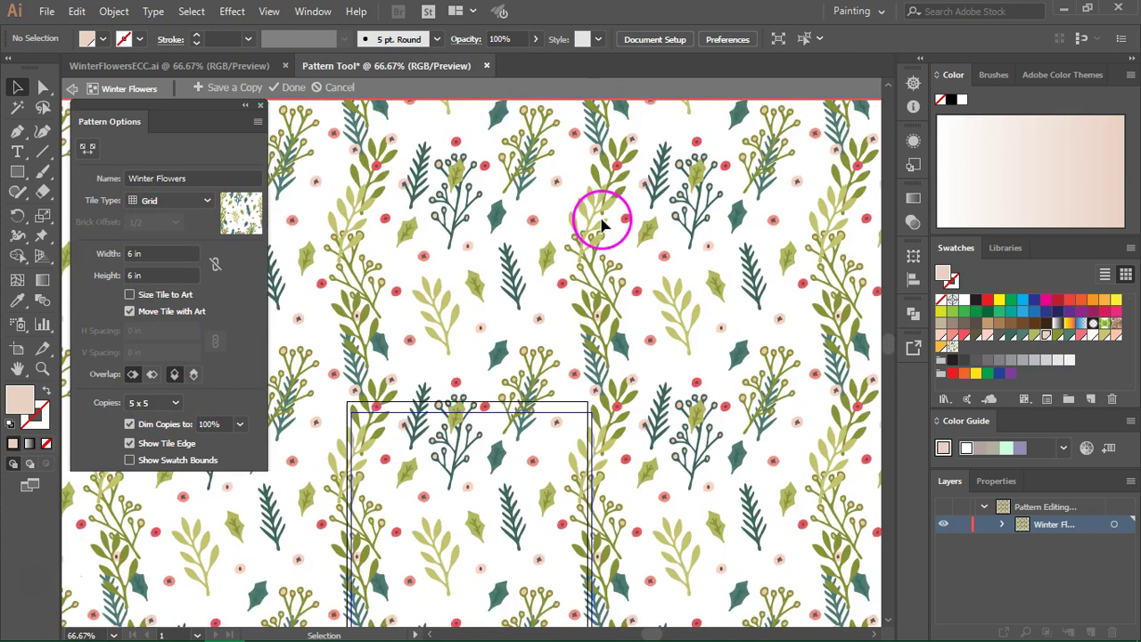
scroll(601, 218, "down", 5)
scroll(570, 227, "up", 1)
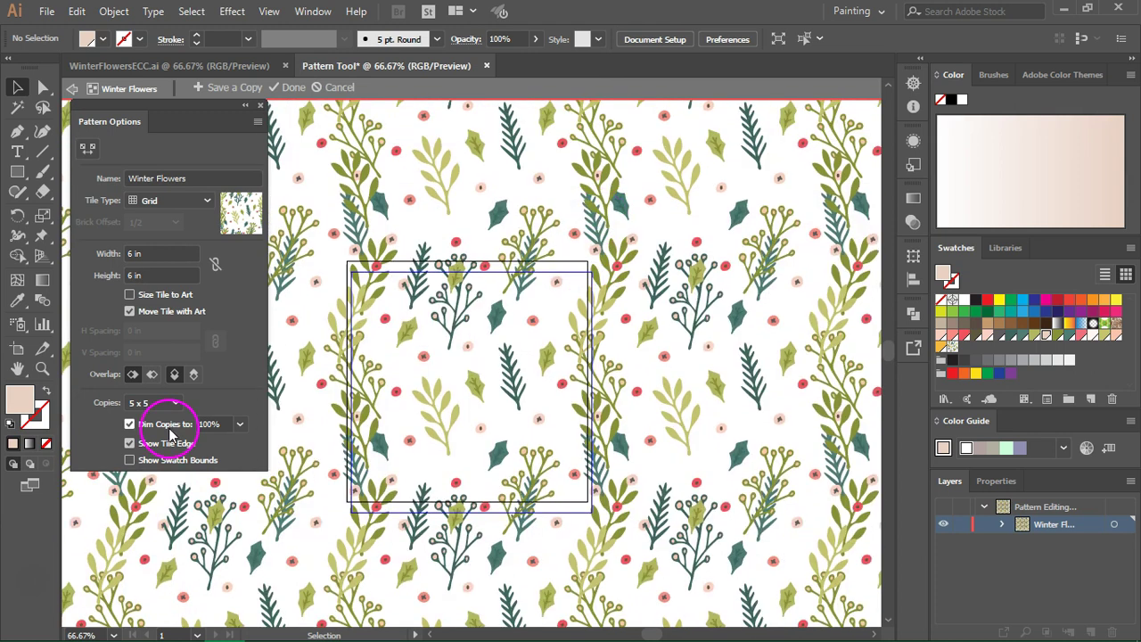
left_click(240, 425)
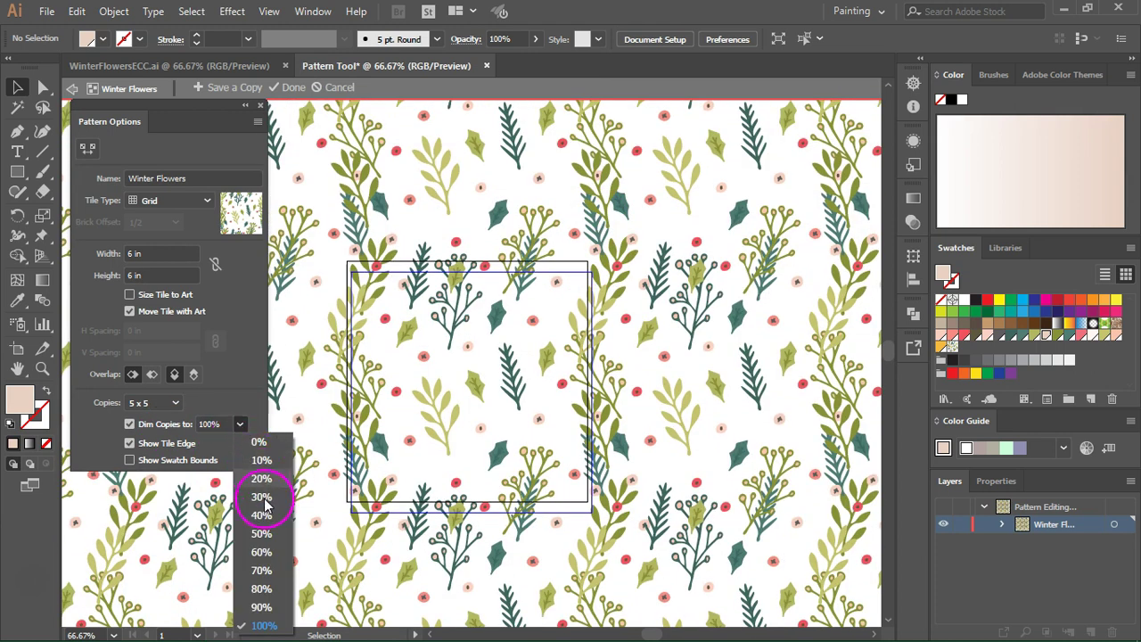
left_click(278, 571)
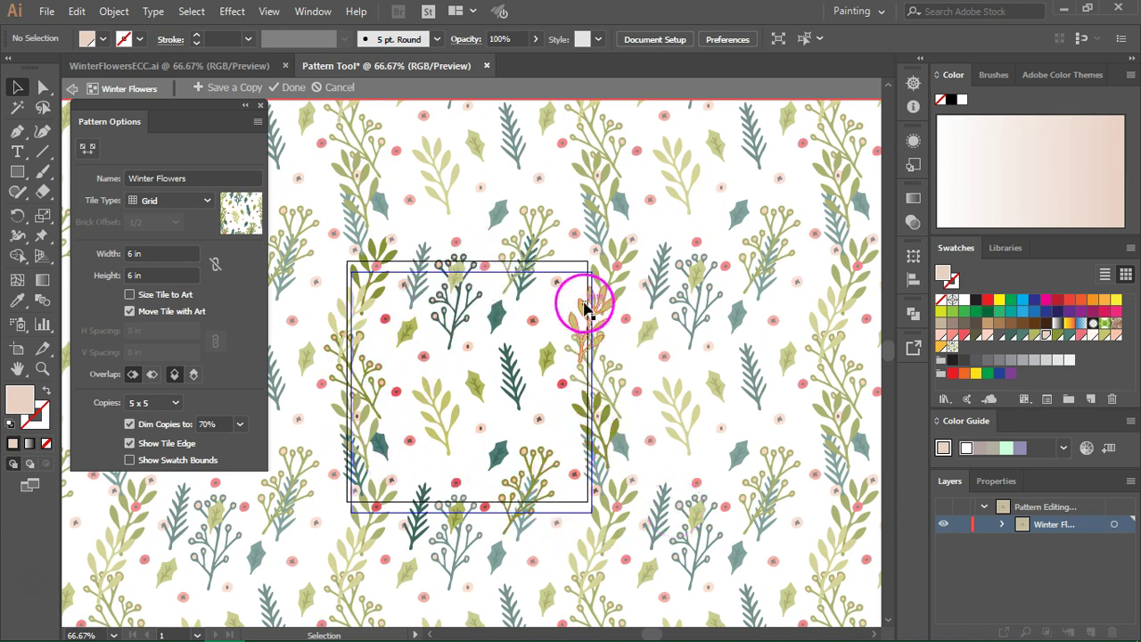
left_click(239, 424)
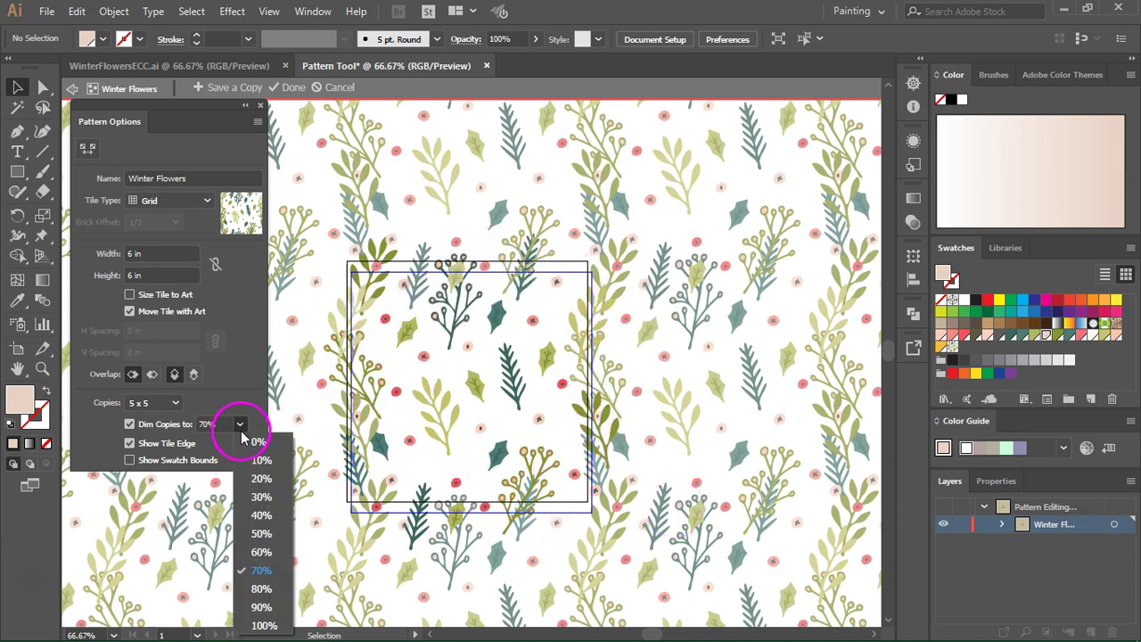
left_click(258, 534)
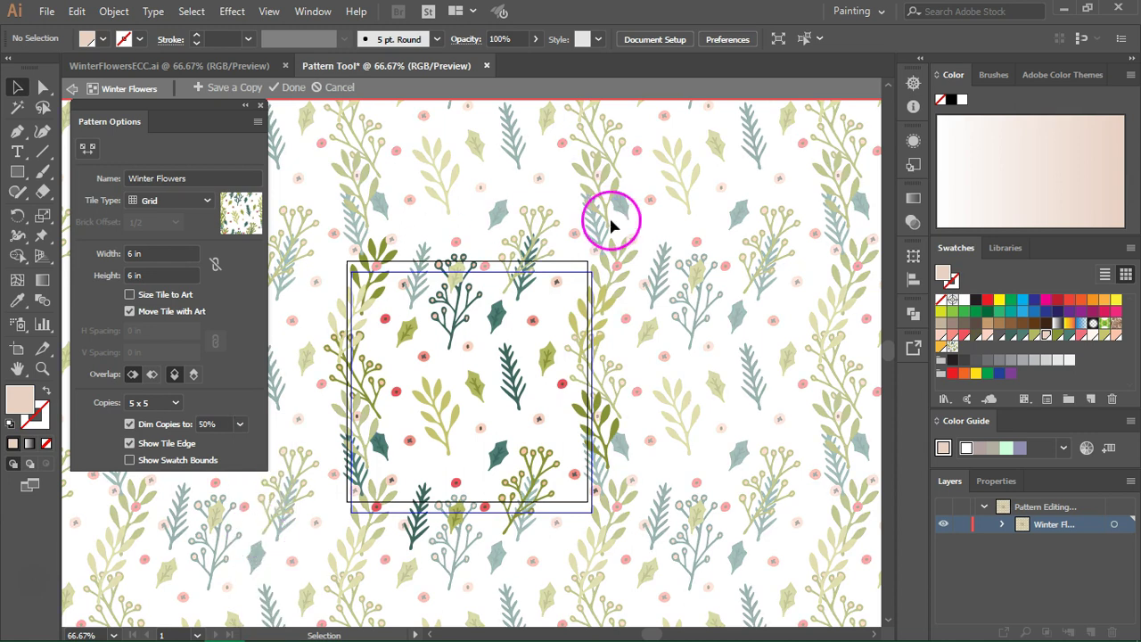
left_click(130, 443)
left_click(130, 443)
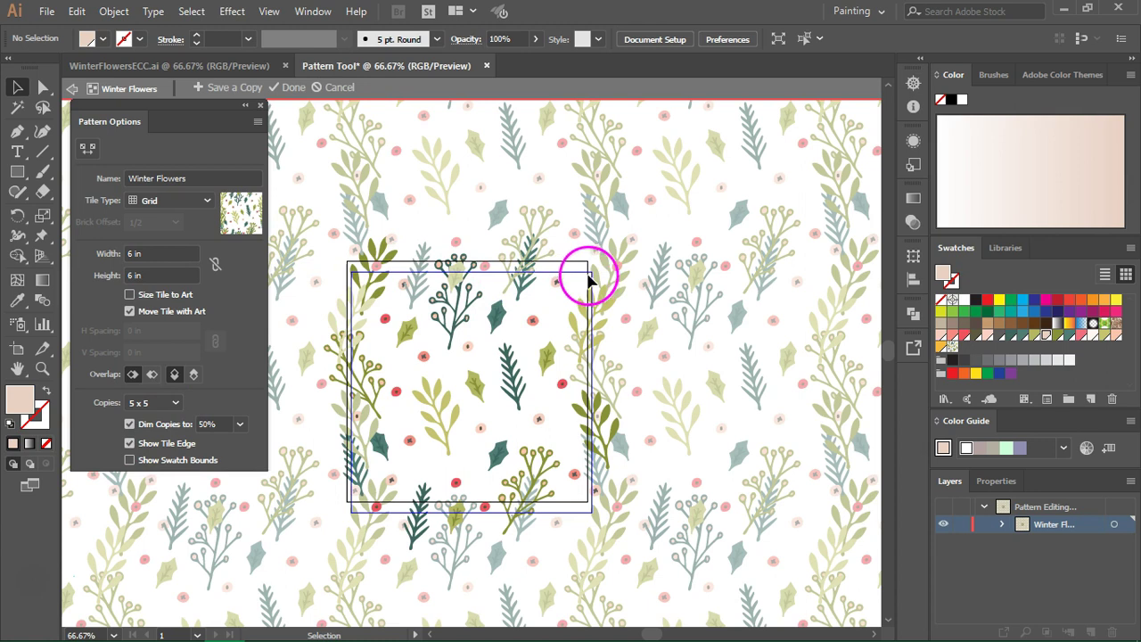
Remove the teal sprig that overlaps the repeated berry branch at the tile's upper edge.
left_click_drag(578, 282, 651, 499)
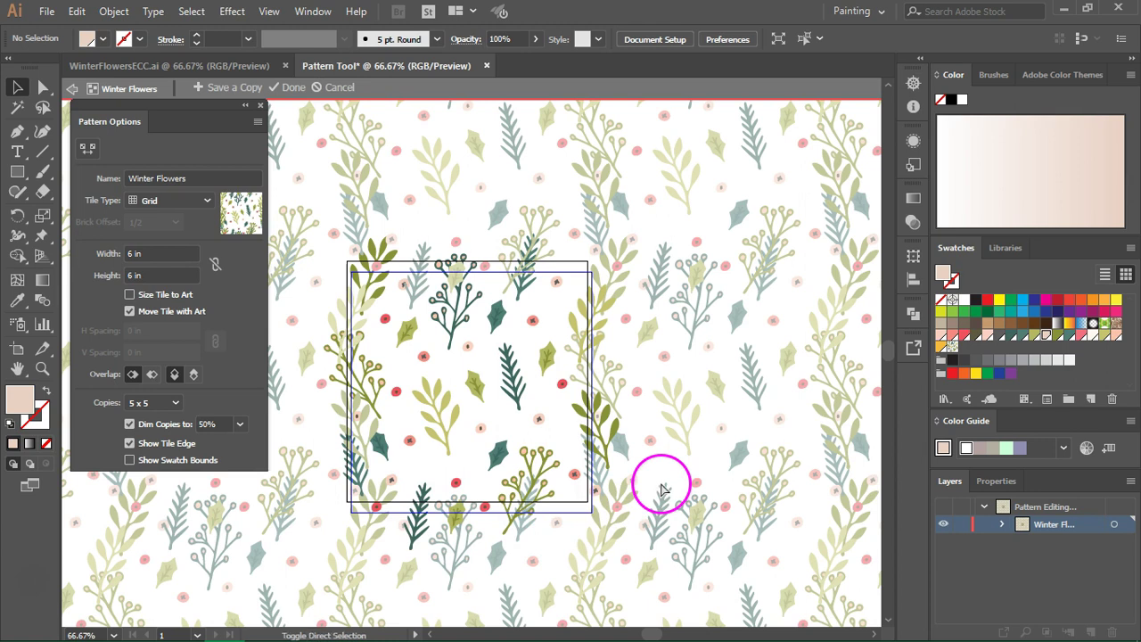
key("ctrl+z")
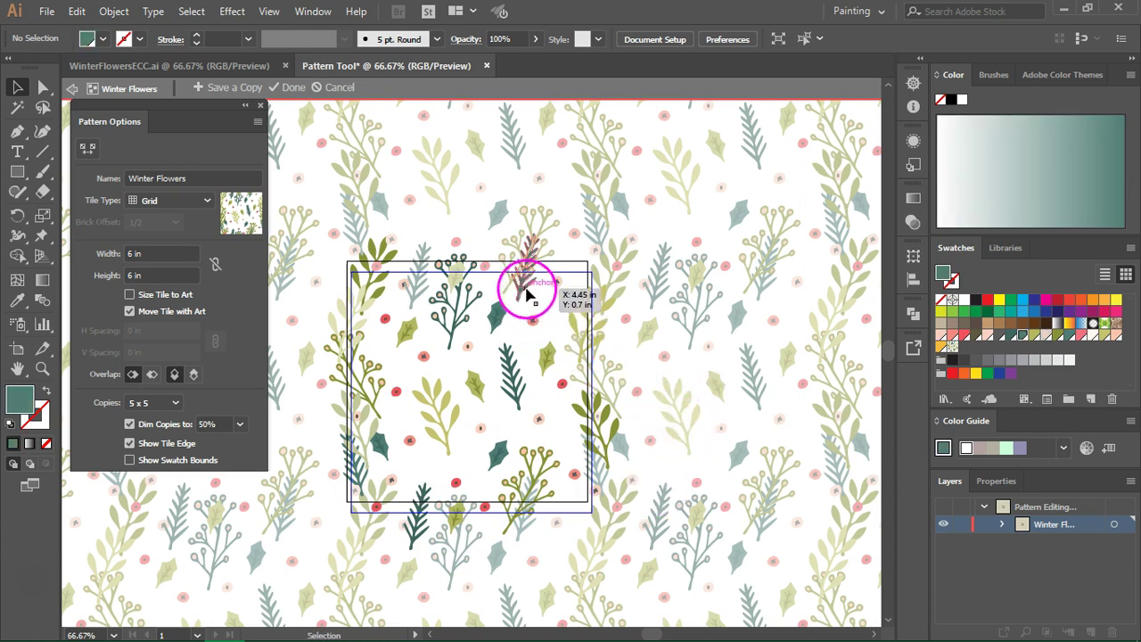
left_click_drag(528, 294, 569, 261)
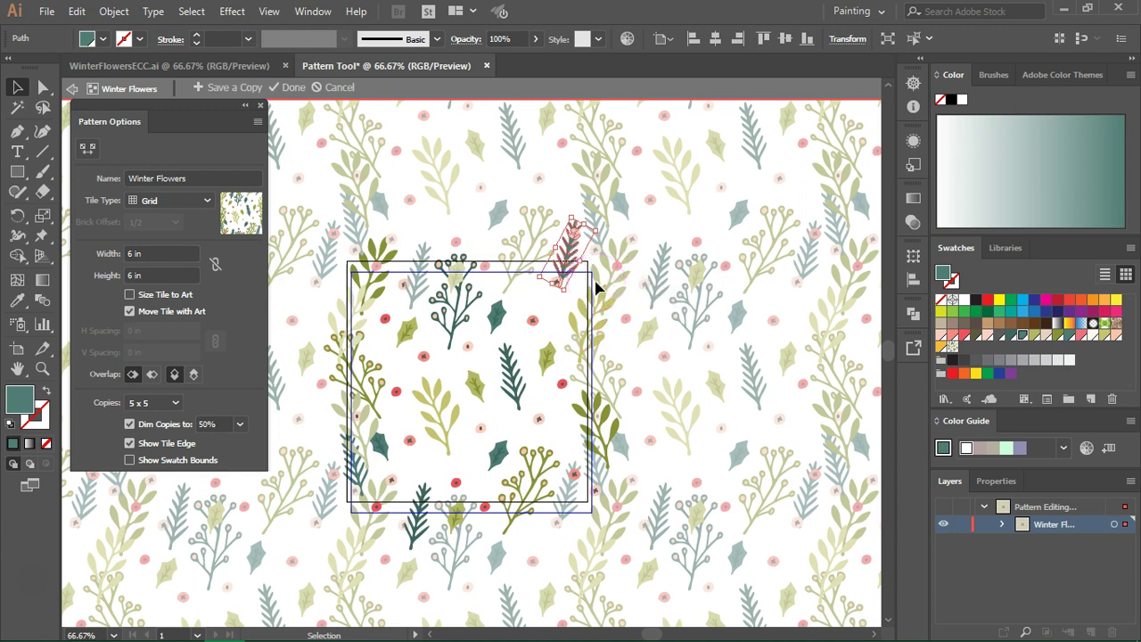
left_click(594, 277)
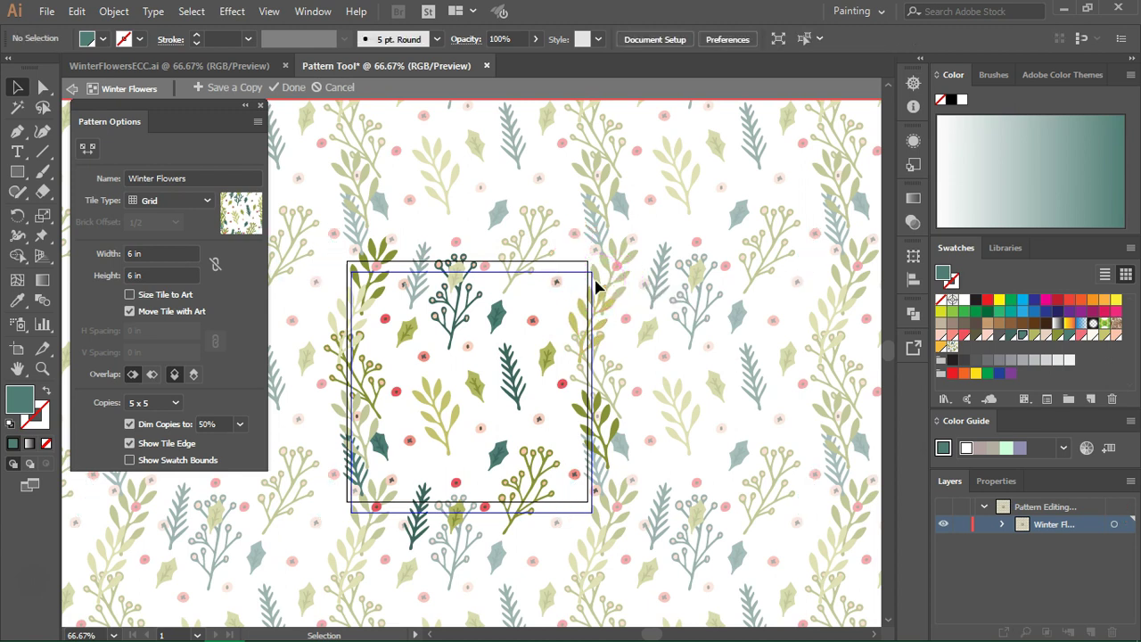
Move the green holly leaf overlapping the dark berry branch and the two leafy branches on the tile's right edge outside the tile.
left_click_drag(462, 477, 721, 425)
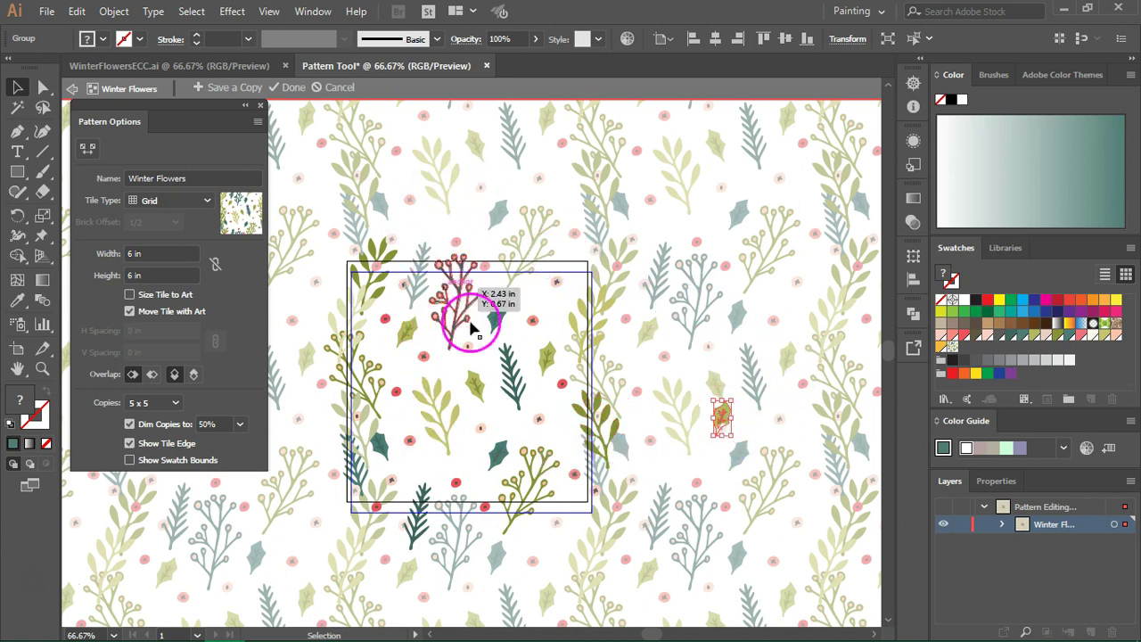
left_click_drag(719, 410, 469, 453)
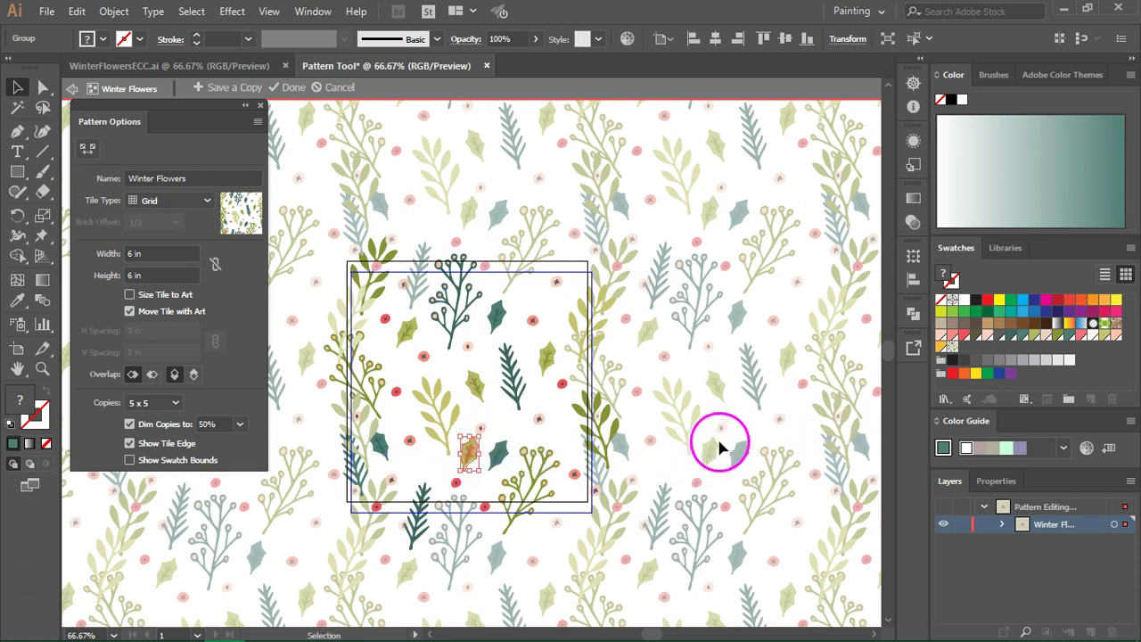
left_click_drag(469, 452, 740, 384)
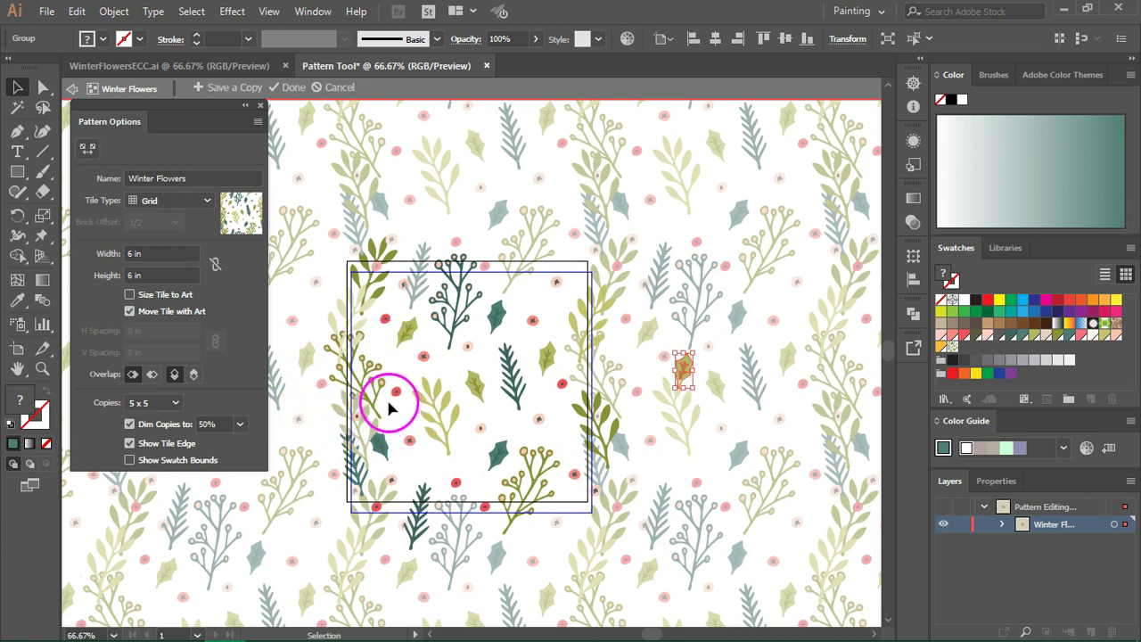
left_click_drag(591, 376, 753, 502)
left_click_drag(599, 427, 717, 533)
Reposition the berry branches, teal sprigs and remaining olive leafy branch so their repeats no longer overlap.
left_click_drag(530, 502, 543, 520)
left_click_drag(358, 468, 352, 453)
left_click_drag(366, 261, 361, 254)
left_click(377, 277)
left_click_drag(415, 533, 404, 534)
left_click_drag(453, 316, 463, 295)
left_click_drag(511, 375, 516, 383)
left_click(535, 344)
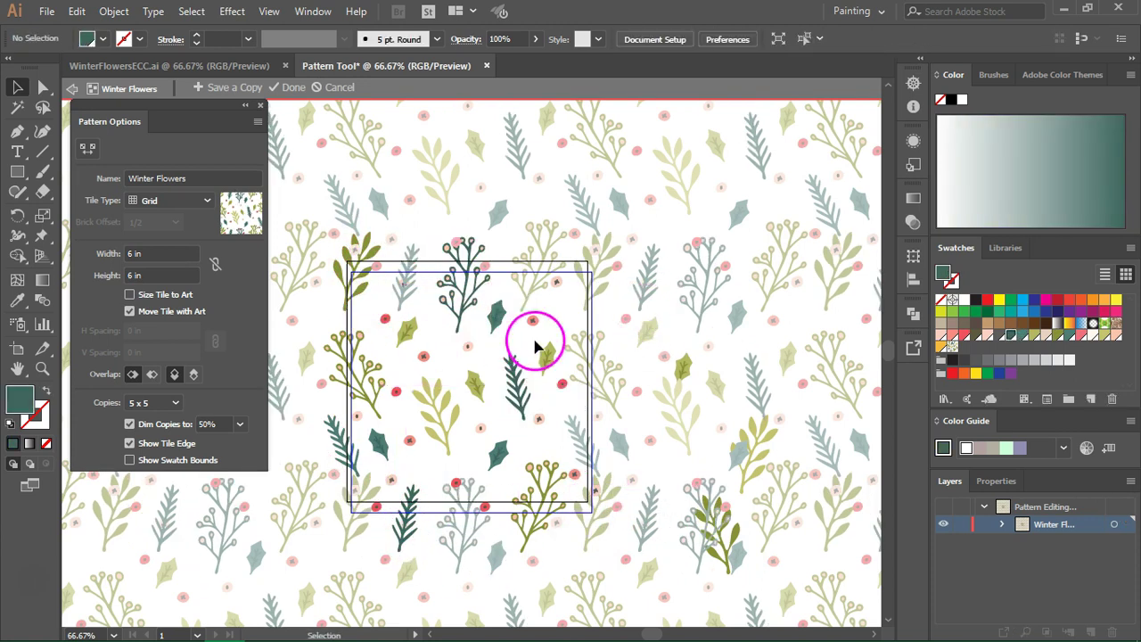
Spread the berries, teal holly leaves and neighbouring branches across the tile to even out the gaps.
left_click_drag(456, 482, 426, 467)
left_click_drag(498, 455, 517, 445)
left_click_drag(486, 506, 502, 483)
left_click_drag(346, 456, 471, 234)
left_click_drag(458, 415, 450, 315)
left_click_drag(495, 307, 488, 302)
left_click_drag(577, 476, 565, 312)
left_click_drag(366, 275, 358, 267)
left_click_drag(533, 509, 515, 525)
left_click_drag(503, 483, 543, 461)
left_click_drag(520, 448, 513, 454)
left_click_drag(522, 403, 513, 405)
left_click(758, 311)
Delete the spare green holly leaf outside the tile and adjust the berries and teal holly leaf around the dark berry branch.
left_click_drag(503, 325, 410, 341)
left_click(448, 309)
key("Delete")
left_click_drag(410, 440, 413, 422)
left_click_drag(427, 467, 429, 456)
left_click_drag(470, 253, 465, 265)
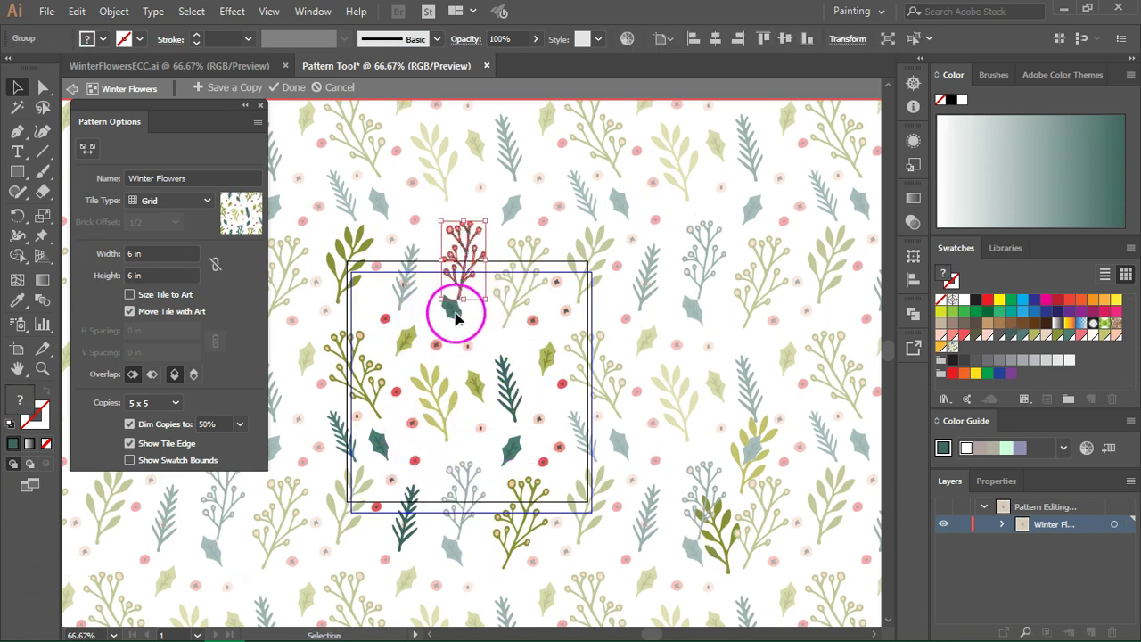
left_click_drag(454, 311, 444, 314)
Delete the two spare leafy branches lying to the right of the tile.
left_click(653, 433)
left_click(741, 535)
key("Delete")
left_click(770, 436)
key("Delete")
Add copies of the red berry beside the upper teal holly leaf and at the tile's upper-left edge.
left_click_drag(533, 320, 527, 327)
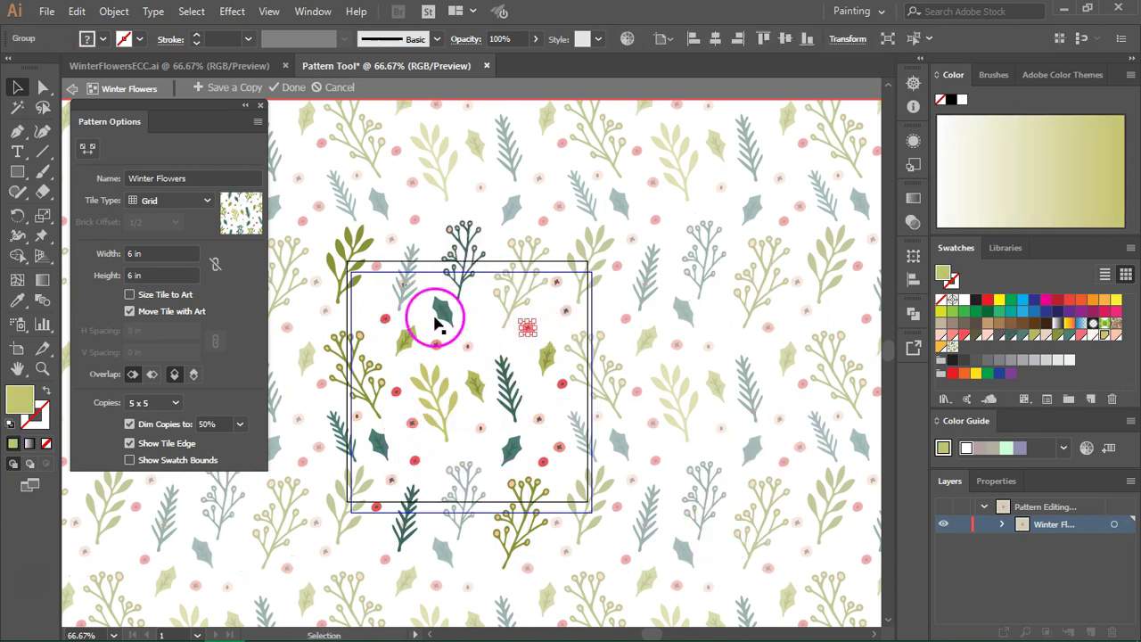
left_click_drag(444, 315, 355, 301)
left_click(498, 314)
key("ctrl+v")
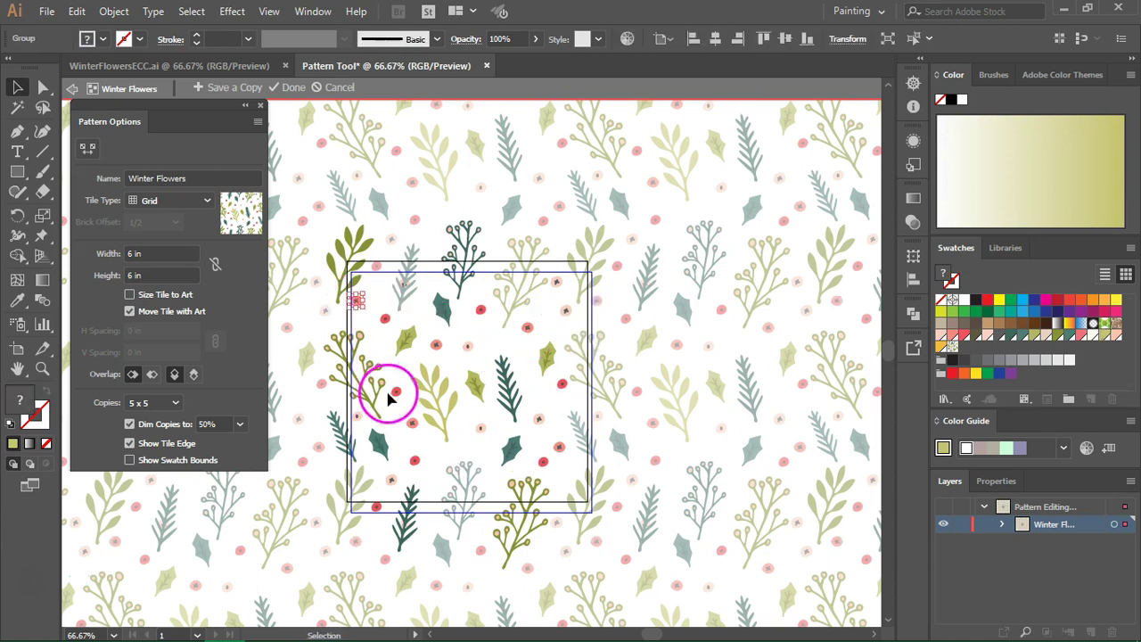
Add a red berry beside the central teal sprig and fine-tune the spacing of the surrounding berries and sprig.
left_click(650, 331)
left_click_drag(561, 383, 531, 383, "alt")
left_click_drag(538, 419, 514, 432)
left_click_drag(503, 389, 508, 391)
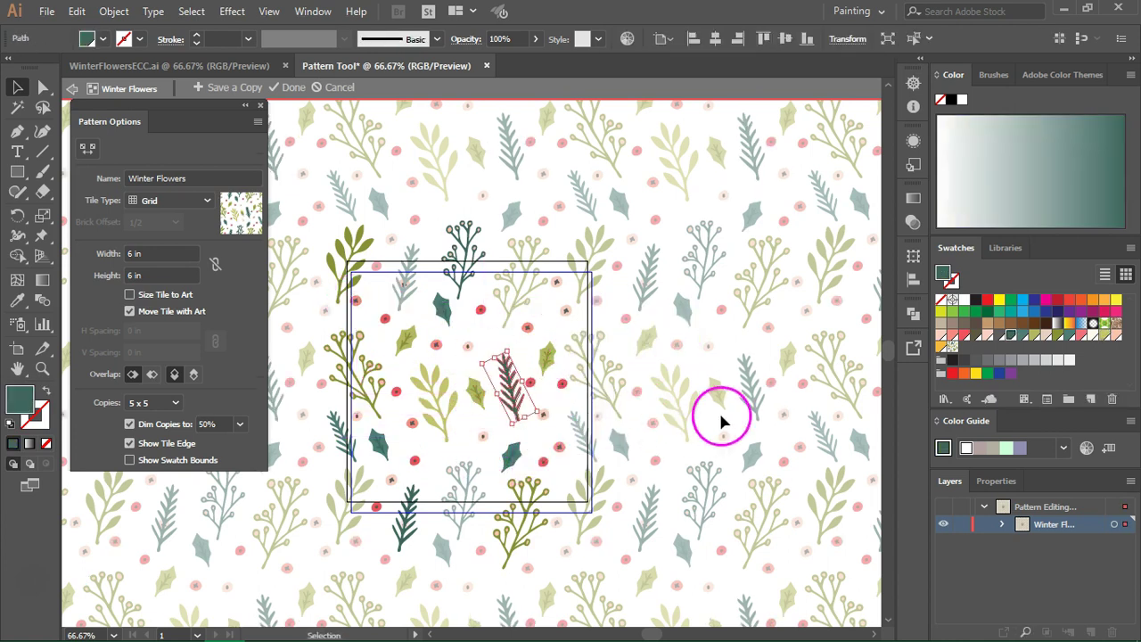
left_click(718, 412)
left_click_drag(417, 461, 427, 458)
left_click_drag(413, 423, 404, 431)
left_click(701, 264)
left_click_drag(491, 343, 499, 342)
left_click(669, 538)
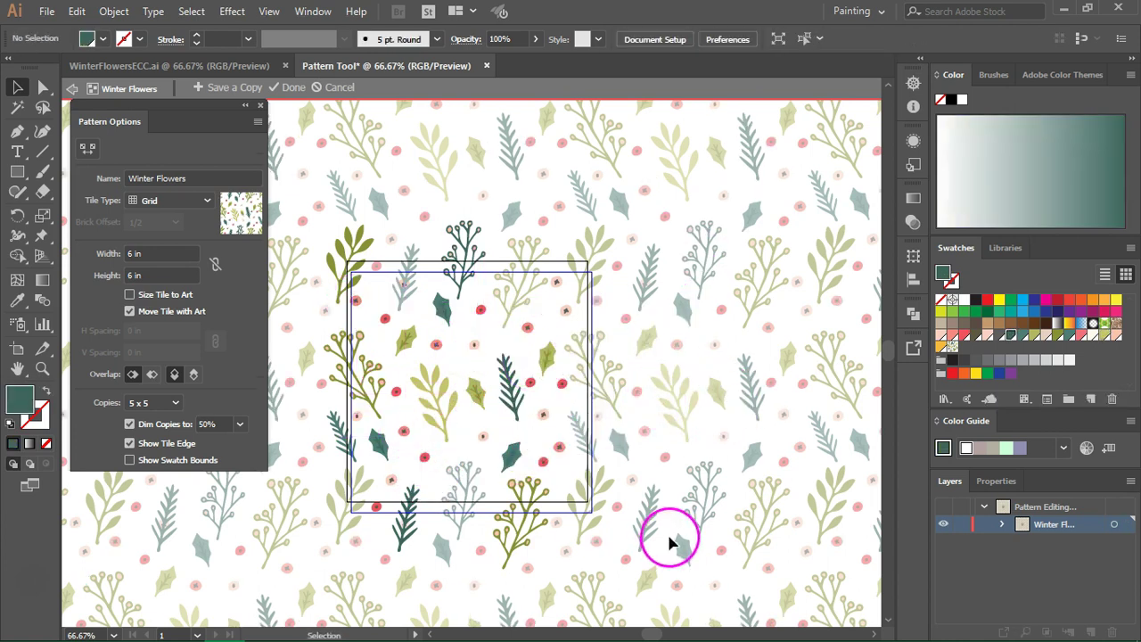
left_click(461, 263)
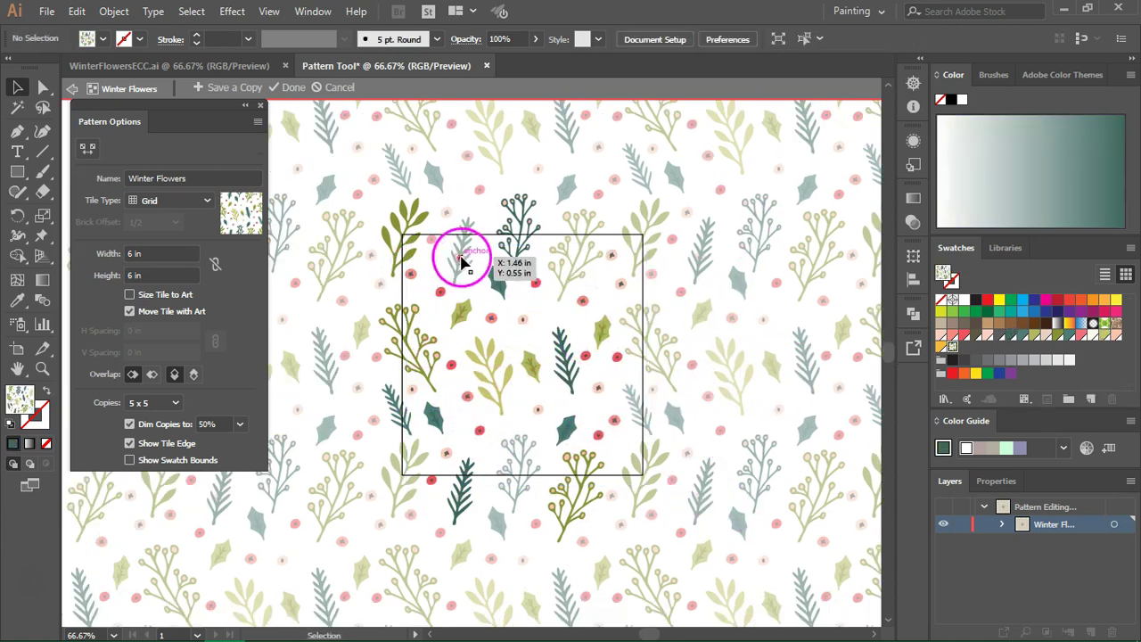
mouse_move(561, 405)
left_mouse_down()
mouse_move(544, 390)
mouse_move(560, 392)
left_mouse_up()
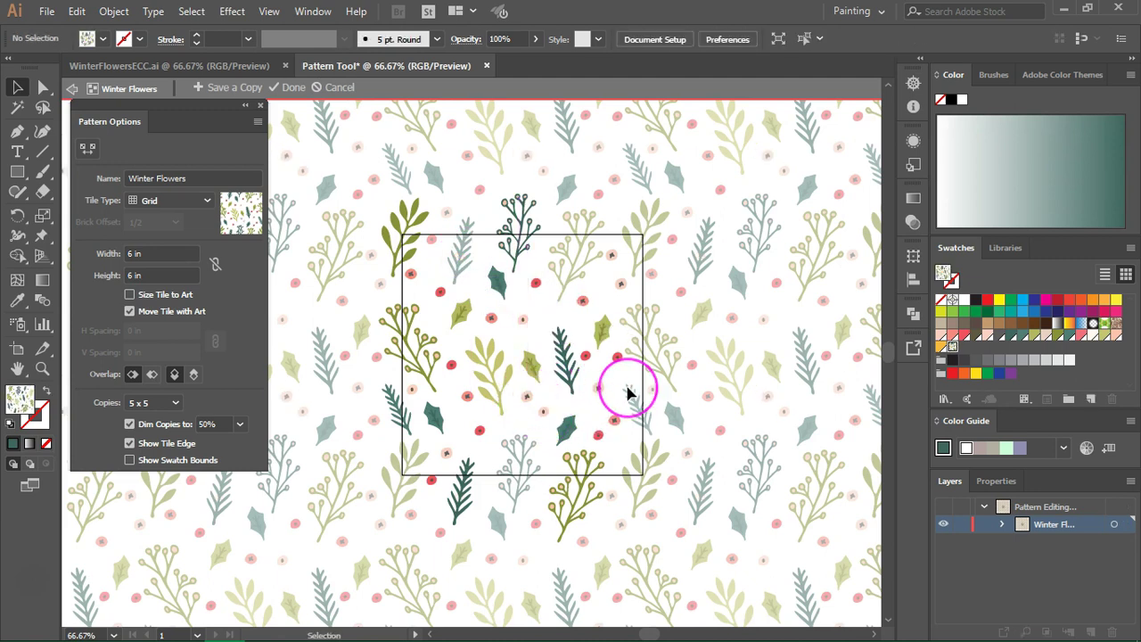
Set the pattern copies back to 100% opacity.
left_click(135, 382)
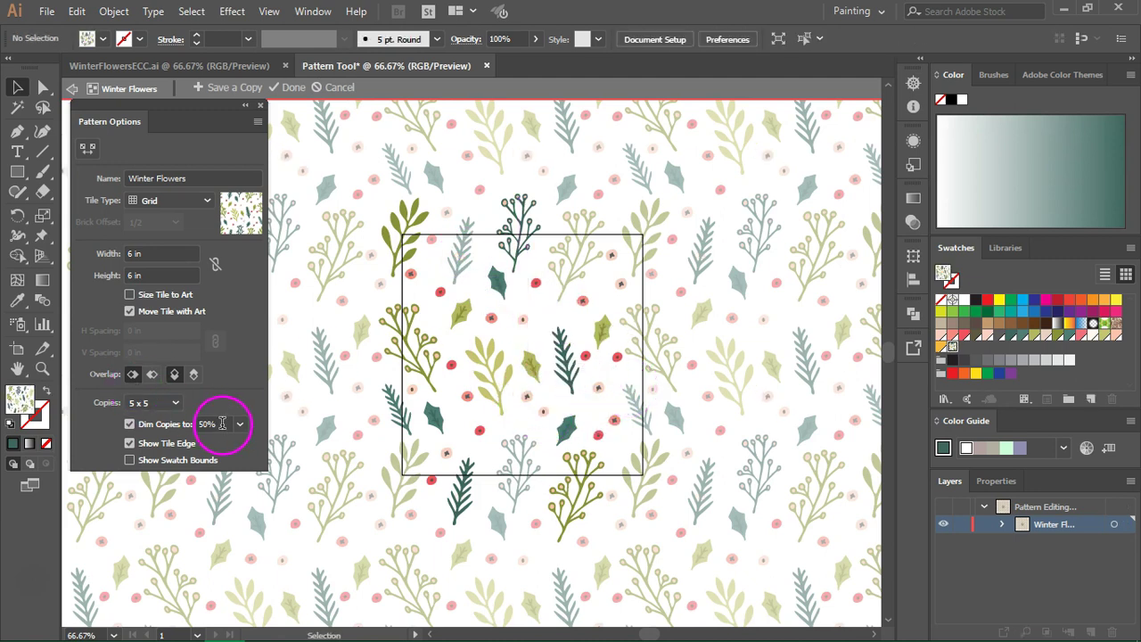
left_click(239, 423)
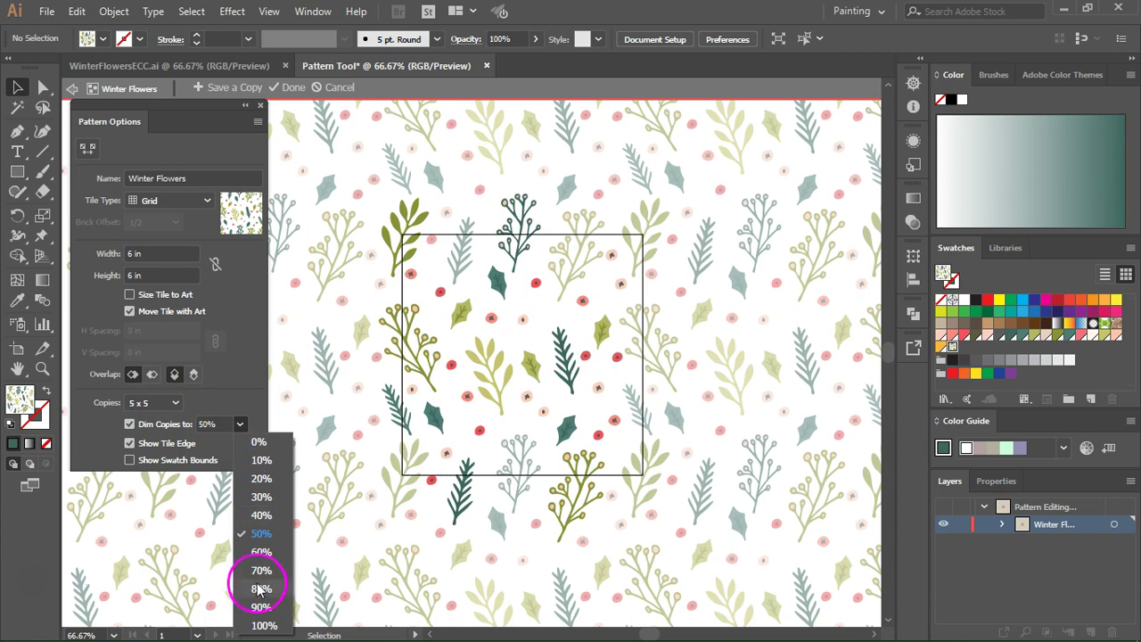
left_click(274, 623)
left_click(200, 337)
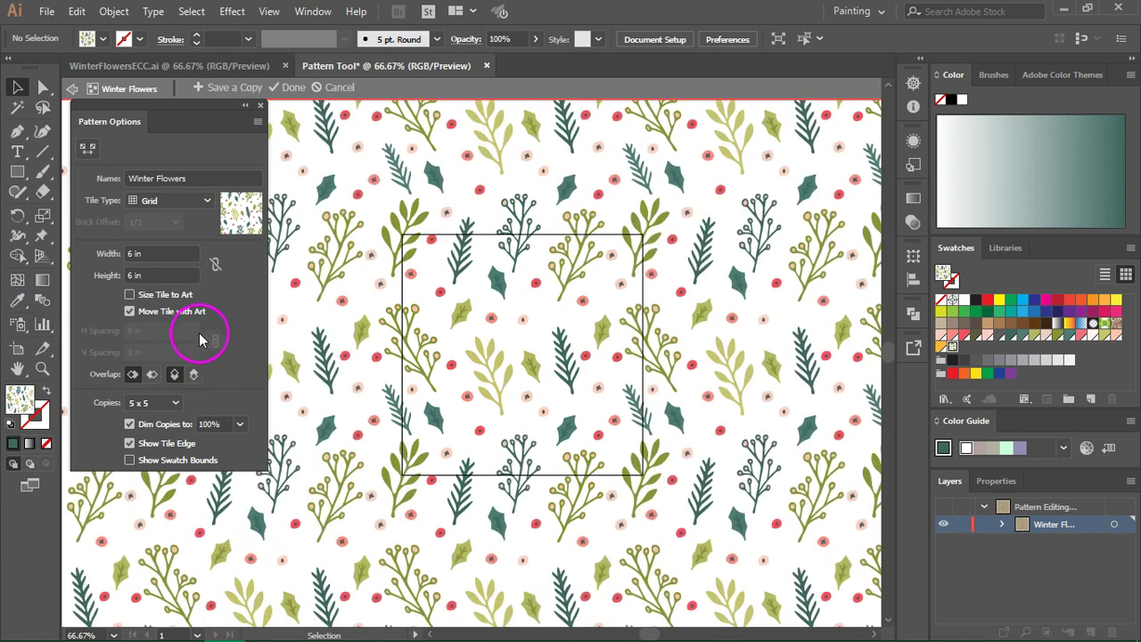
Inspect the repeat across the copies for gaps and overlaps, and finish editing the Winter Flowers pattern.
left_click(14, 364)
left_click_drag(606, 149, 341, 226)
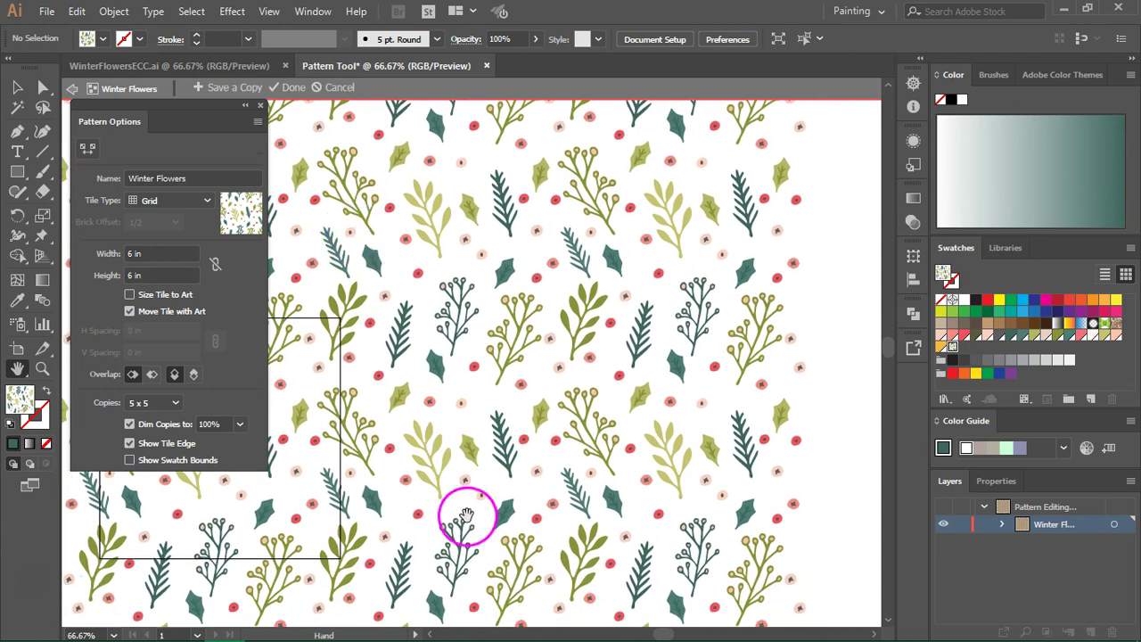
left_click_drag(471, 508, 523, 484)
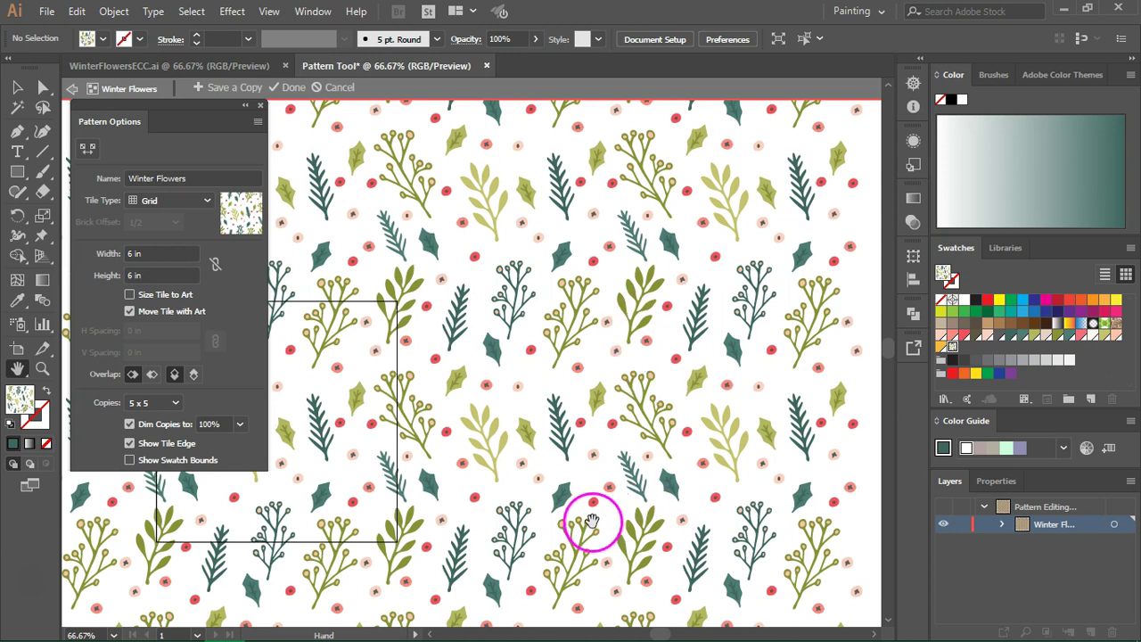
left_click_drag(592, 522, 741, 311)
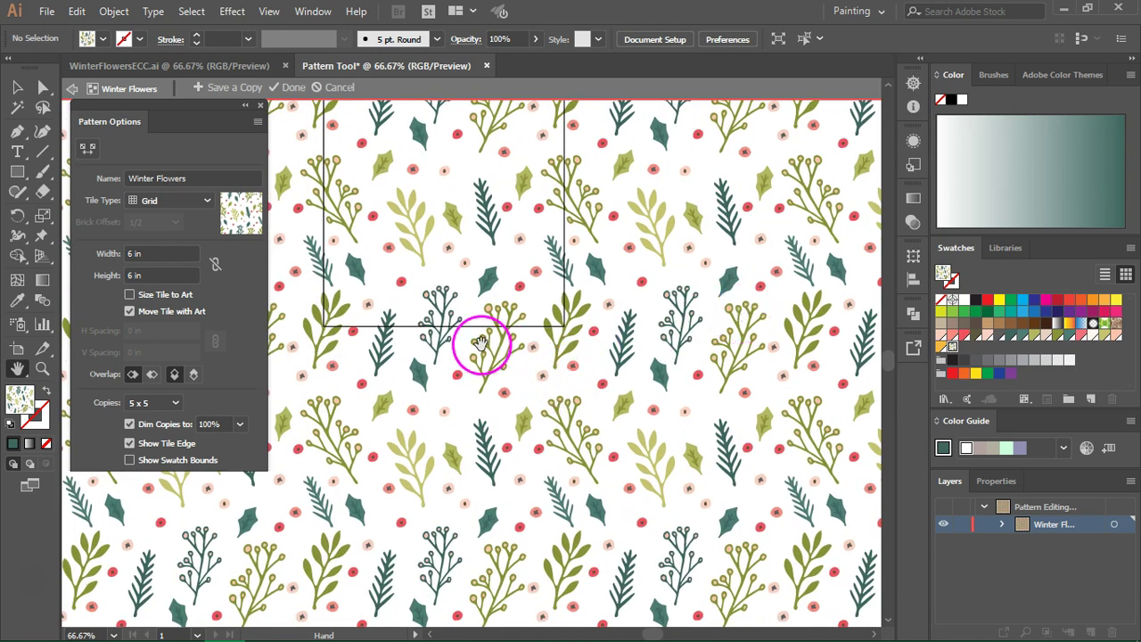
left_click_drag(487, 382, 577, 514)
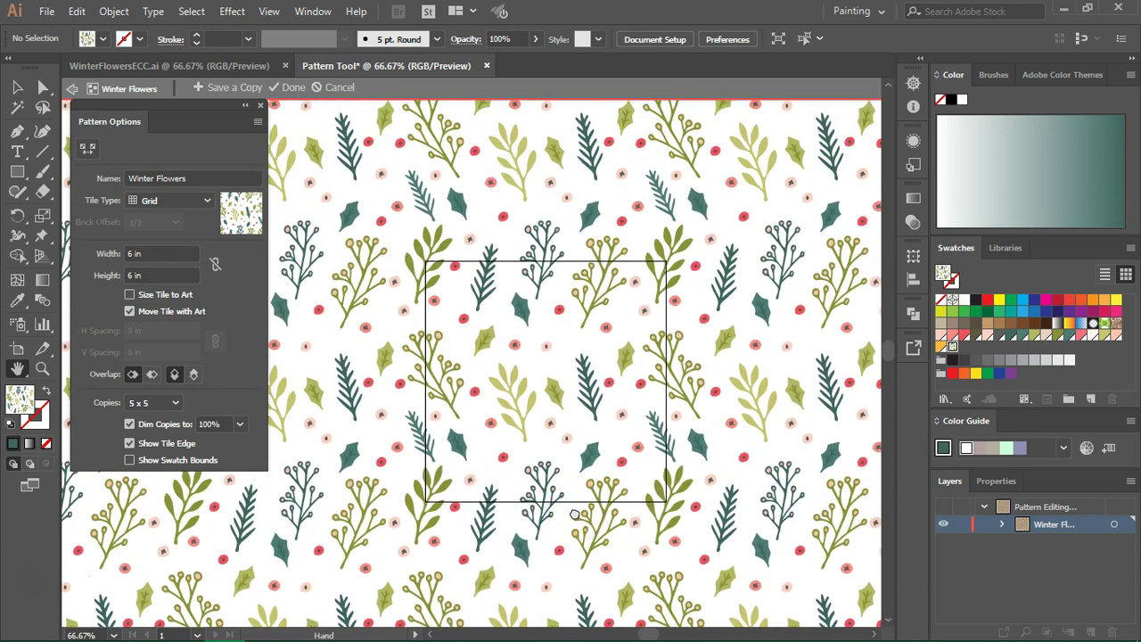
left_click_drag(575, 514, 569, 517)
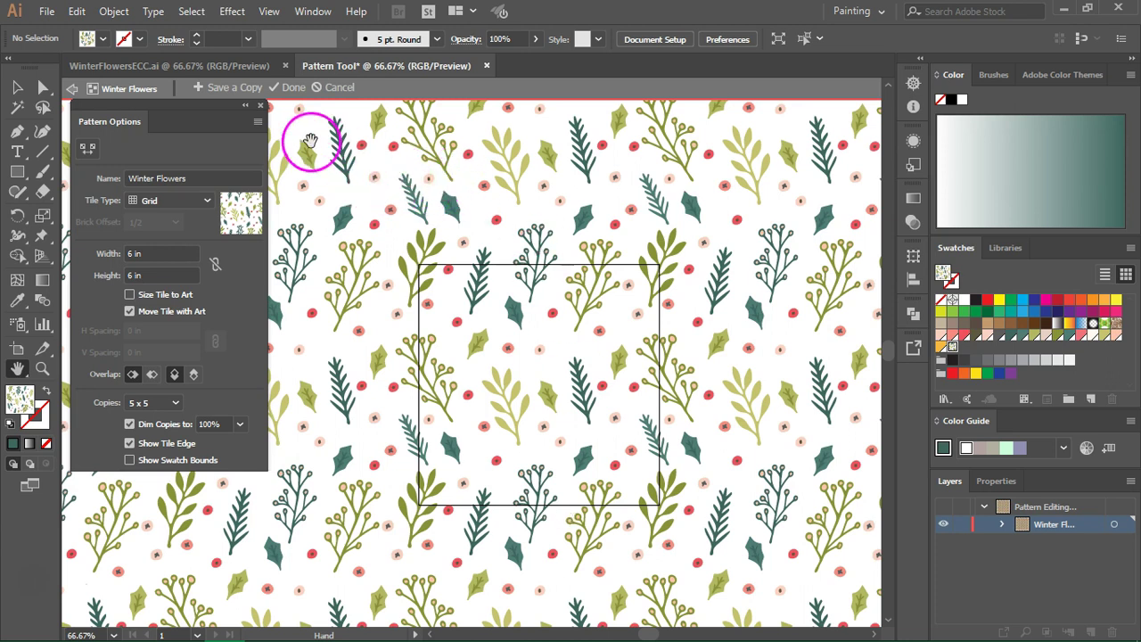
left_click(294, 89)
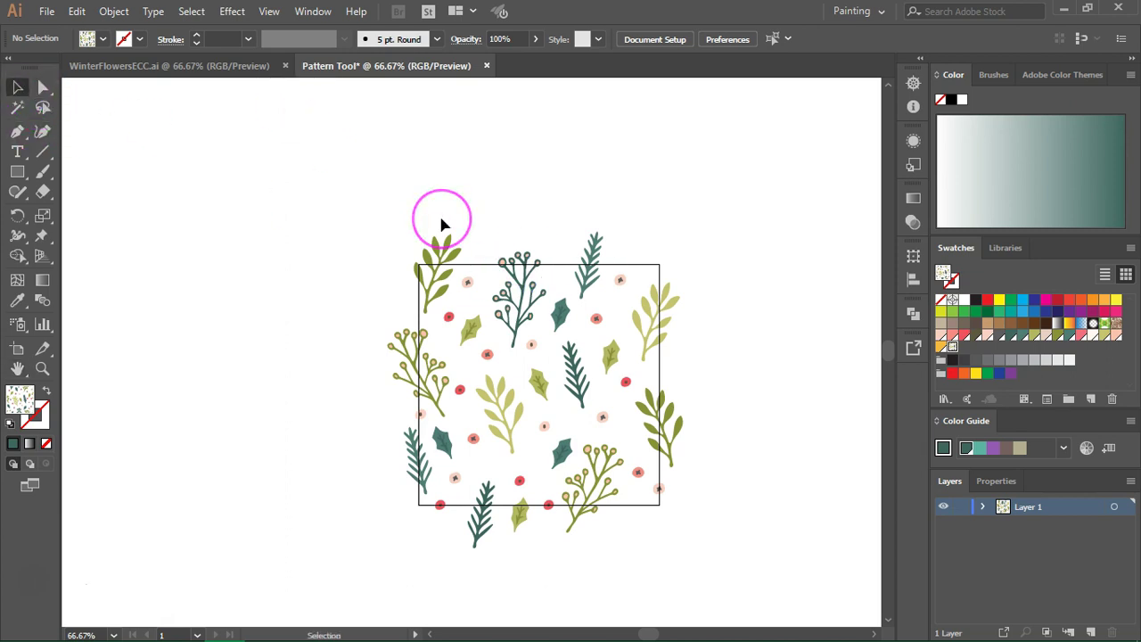
Create a 6 × 6 in rectangle with no fill, offset up and to the left of the artboard.
left_click(17, 171)
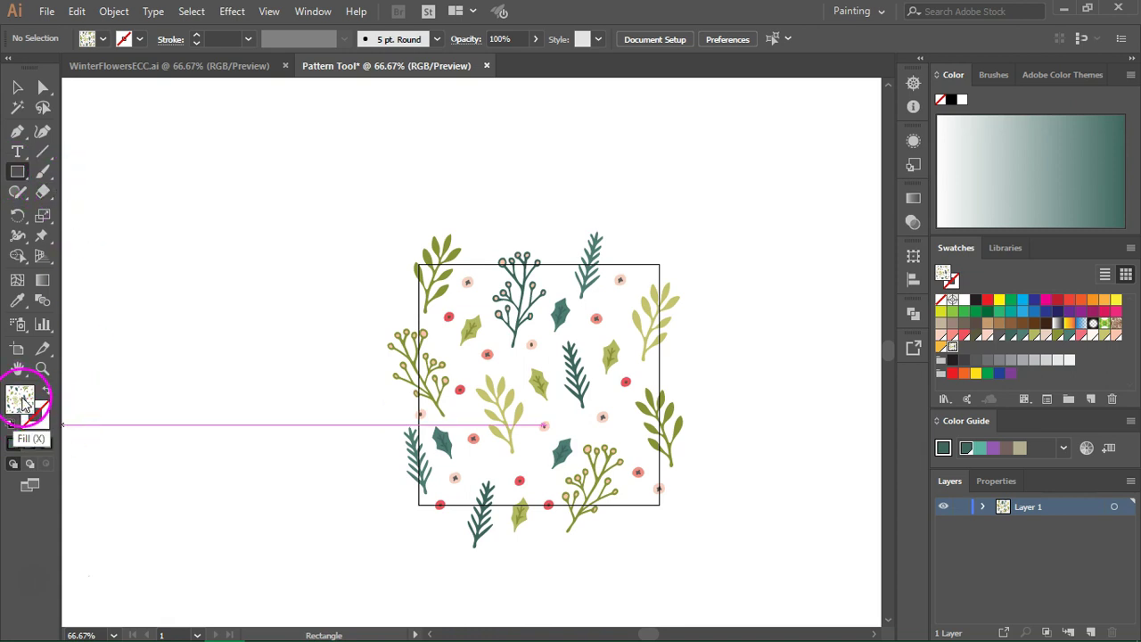
left_click(46, 443)
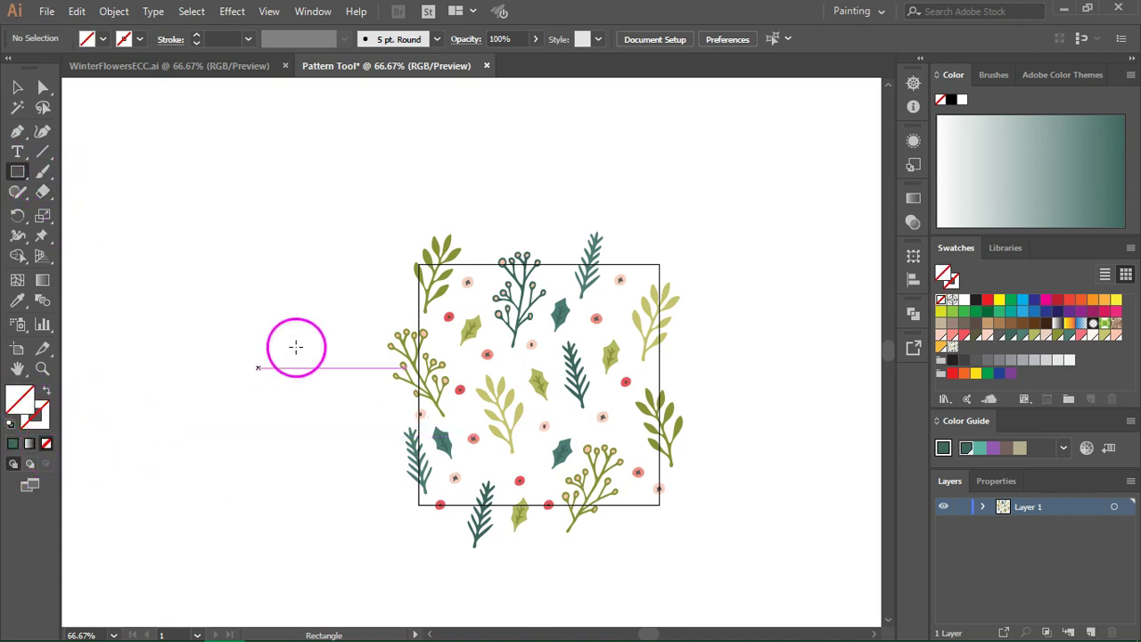
left_click(326, 234)
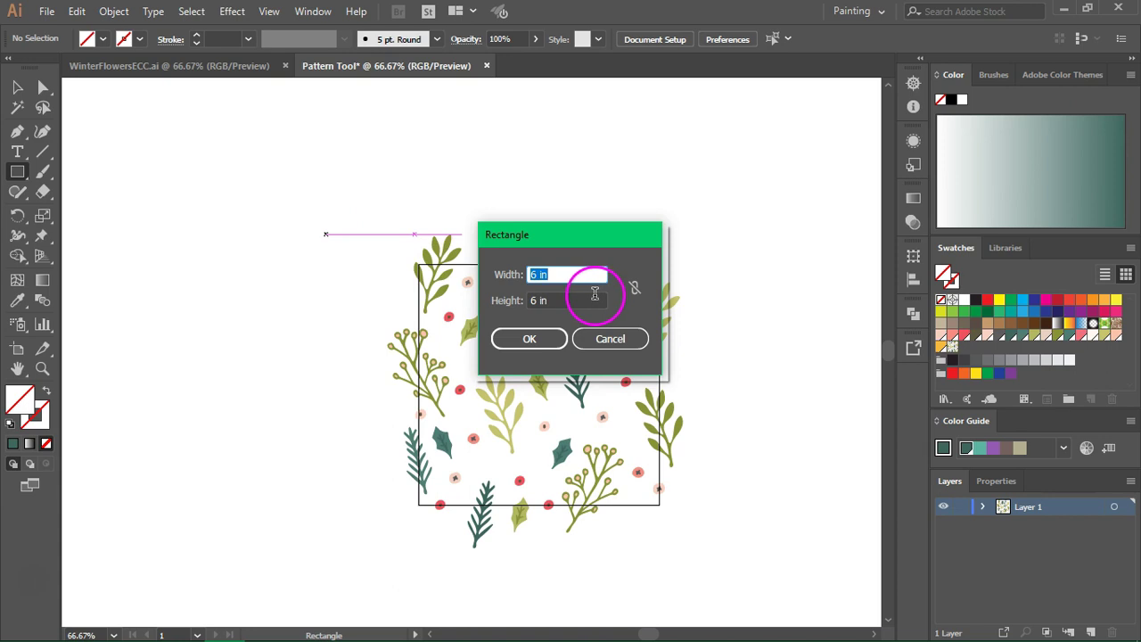
left_click(554, 346)
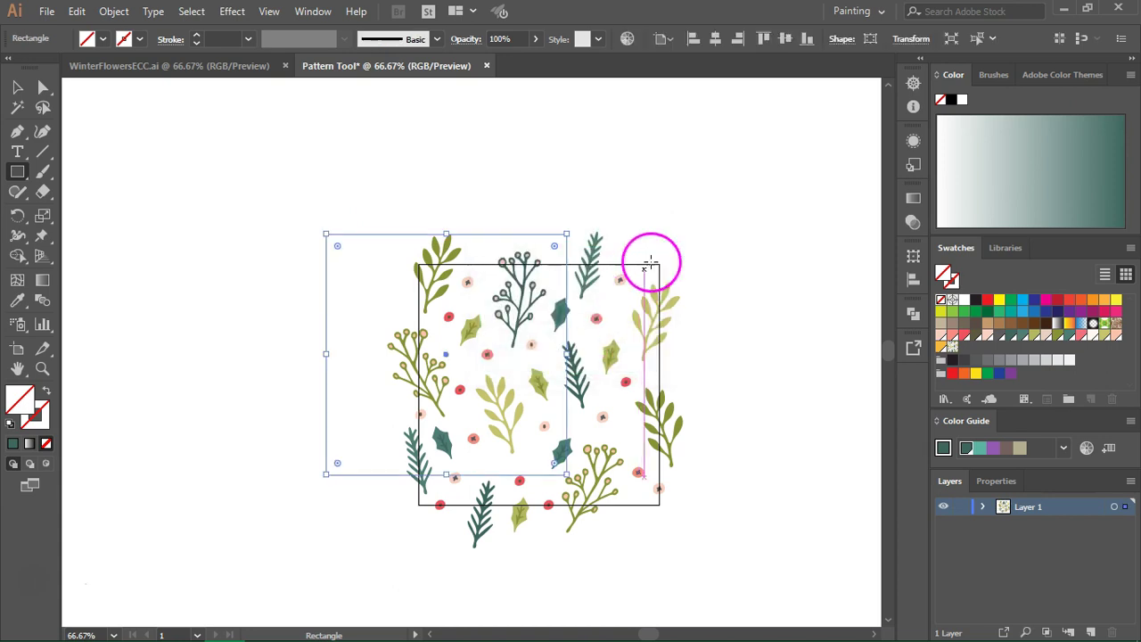
Center the 6 × 6 in rectangle horizontally and vertically on the artboard and send it to the back.
left_click(722, 40)
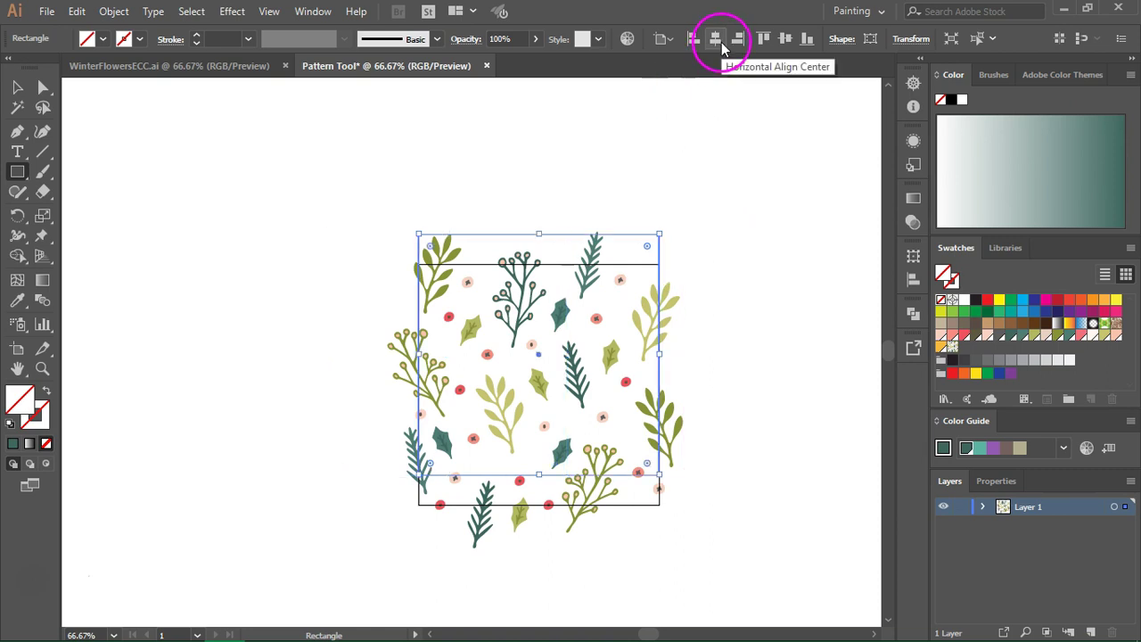
left_click(784, 41)
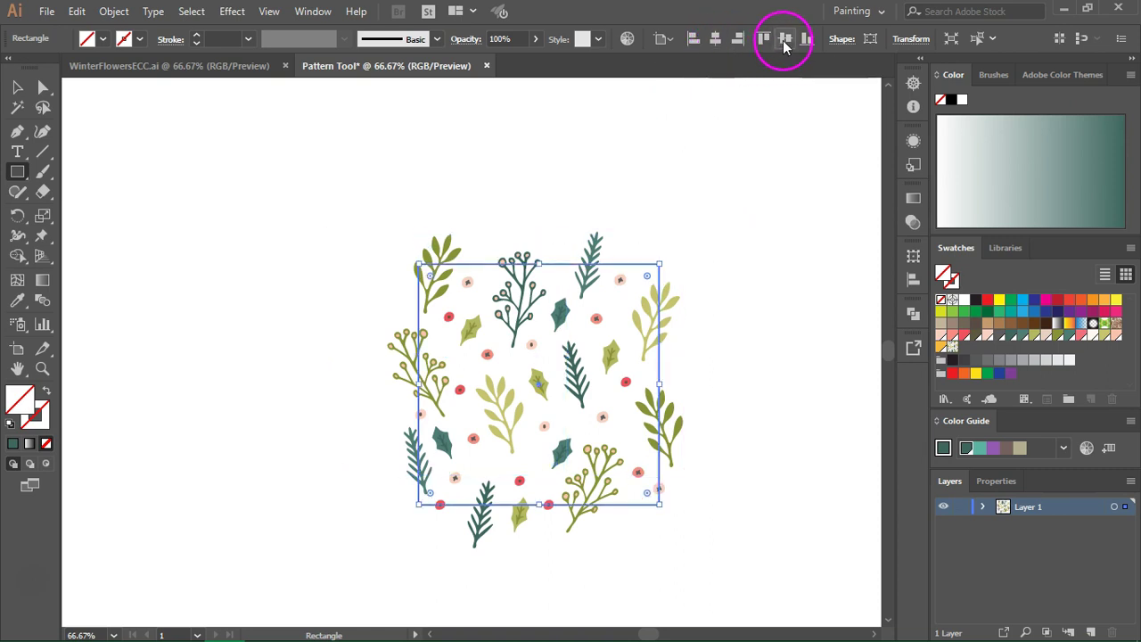
key("v")
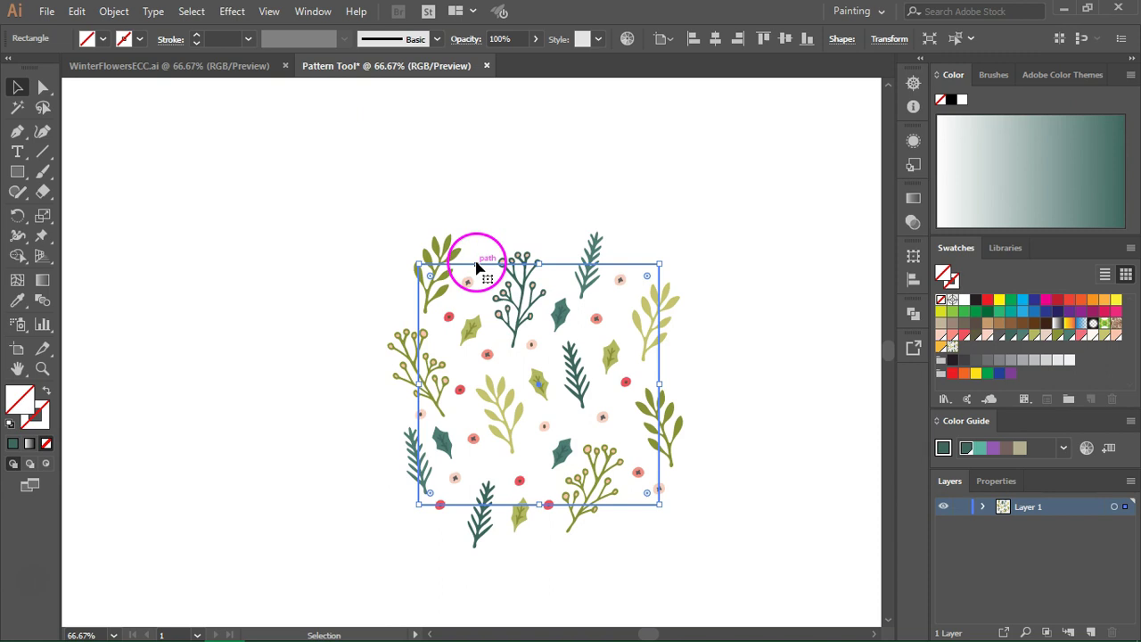
right_click(476, 259)
mouse_move(575, 527)
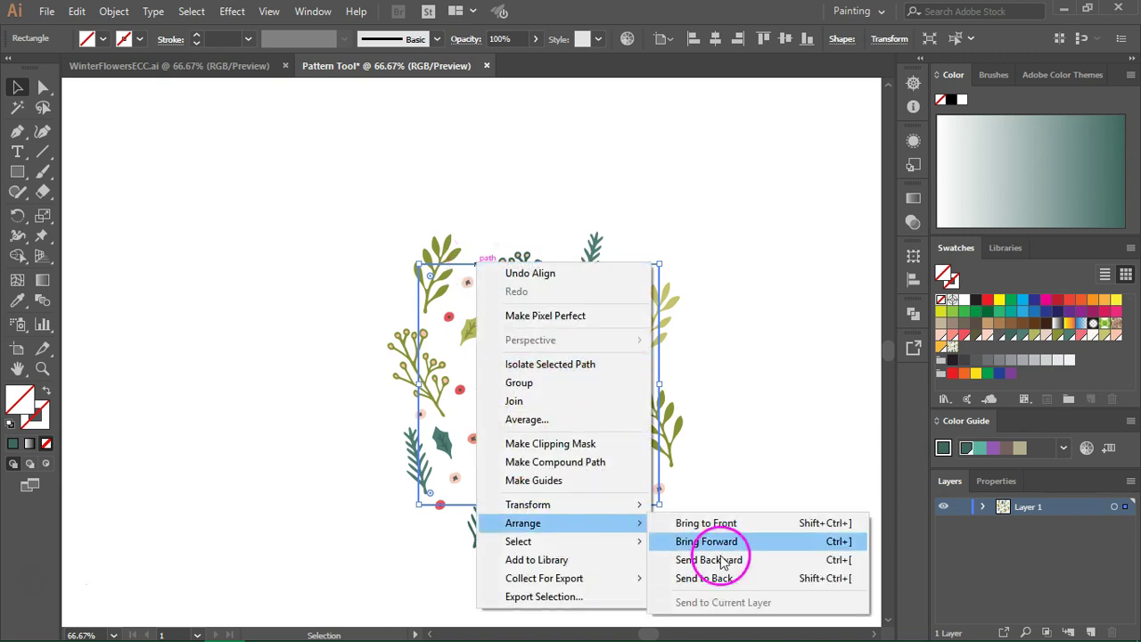
left_click(726, 577)
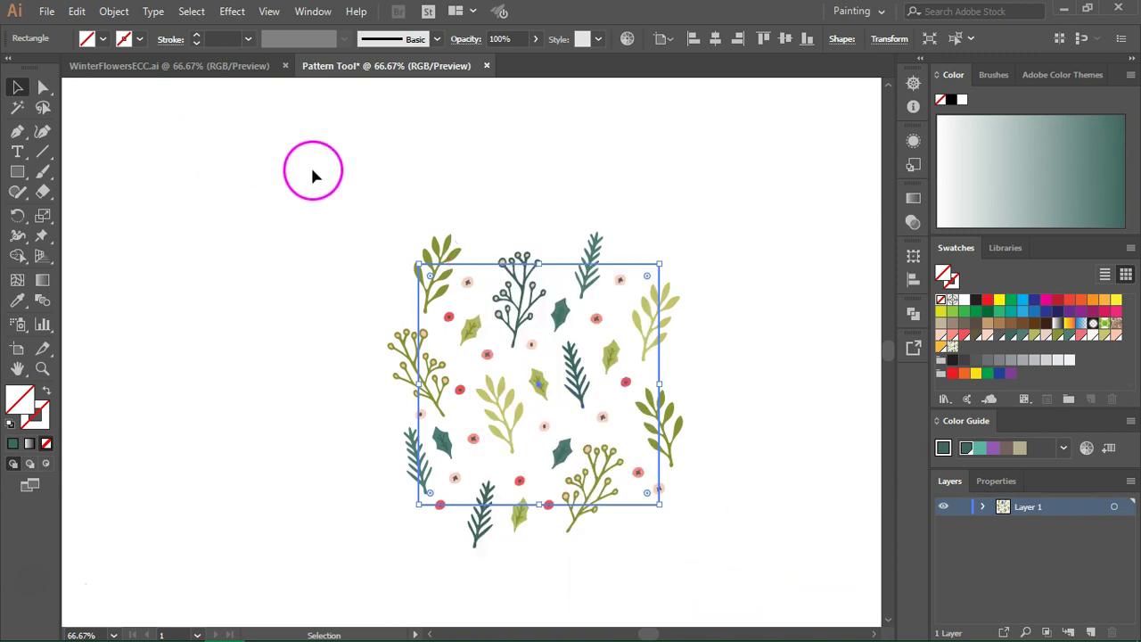
left_click_drag(306, 157, 754, 584)
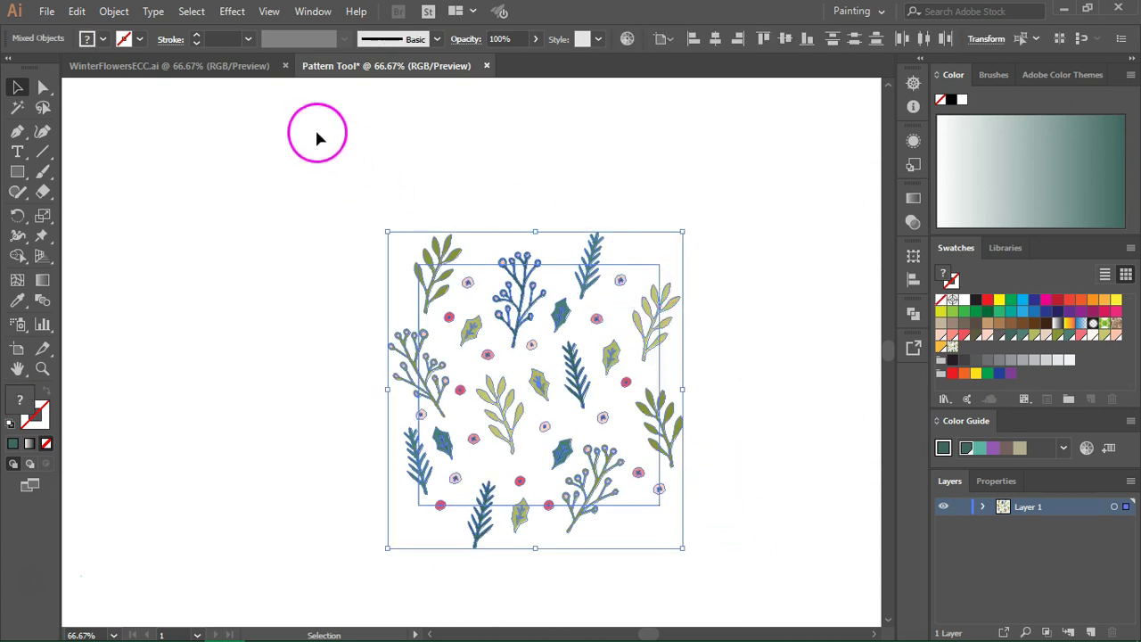
left_click(114, 11)
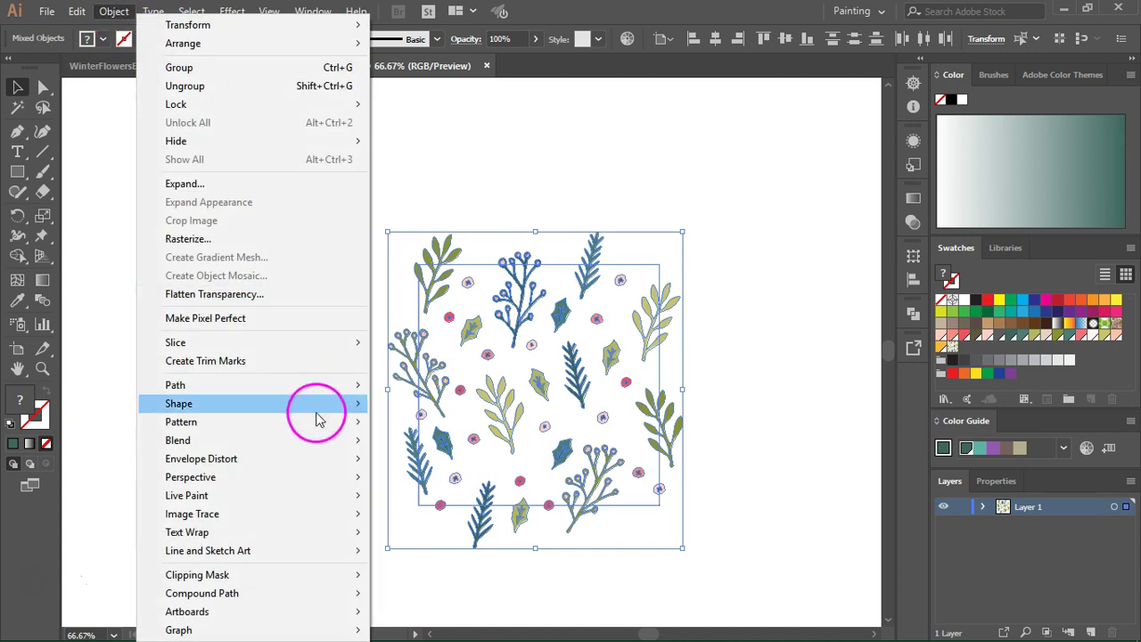
mouse_move(336, 421)
left_click(438, 422)
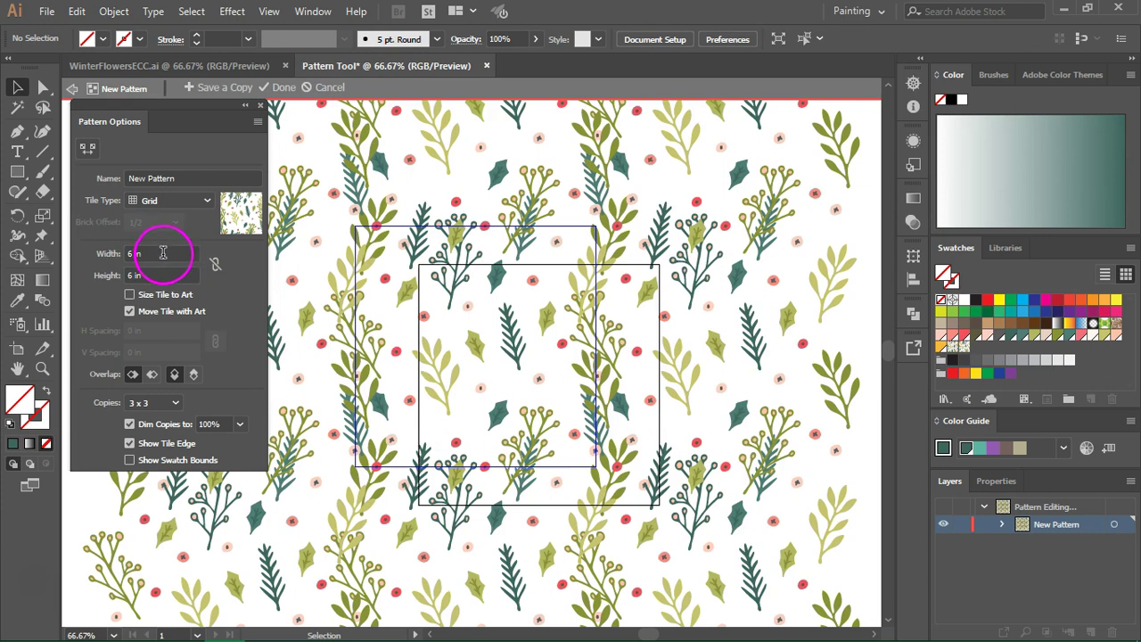
left_click(331, 94)
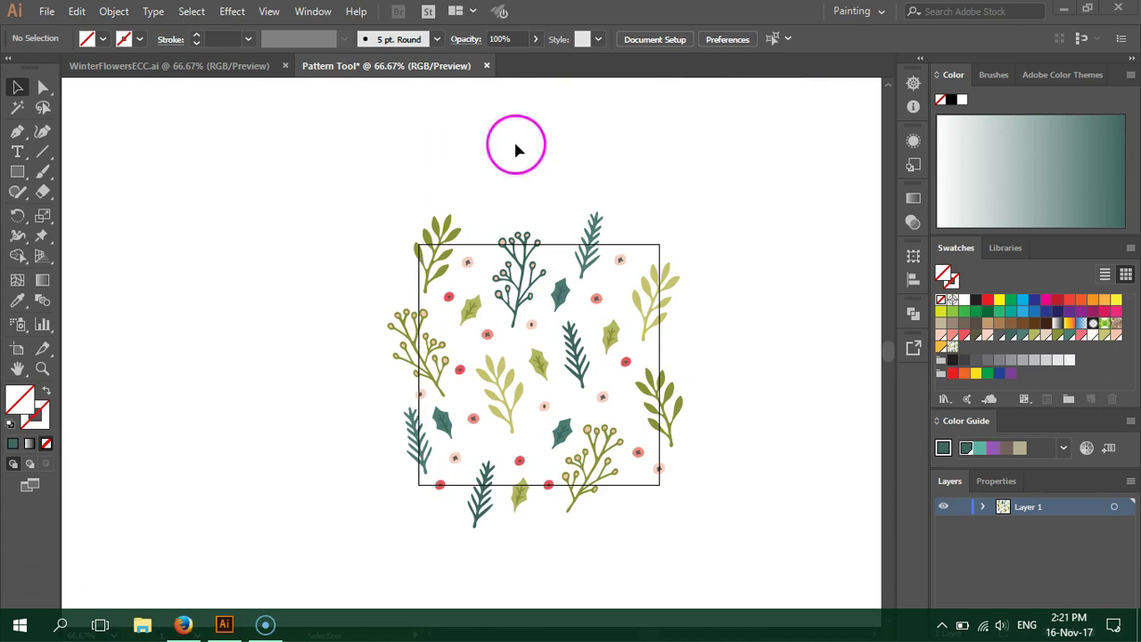
Create a 6 × 6 in rectangle below the artboard, filled with the Winter Flowers pattern swatch.
left_click(952, 349)
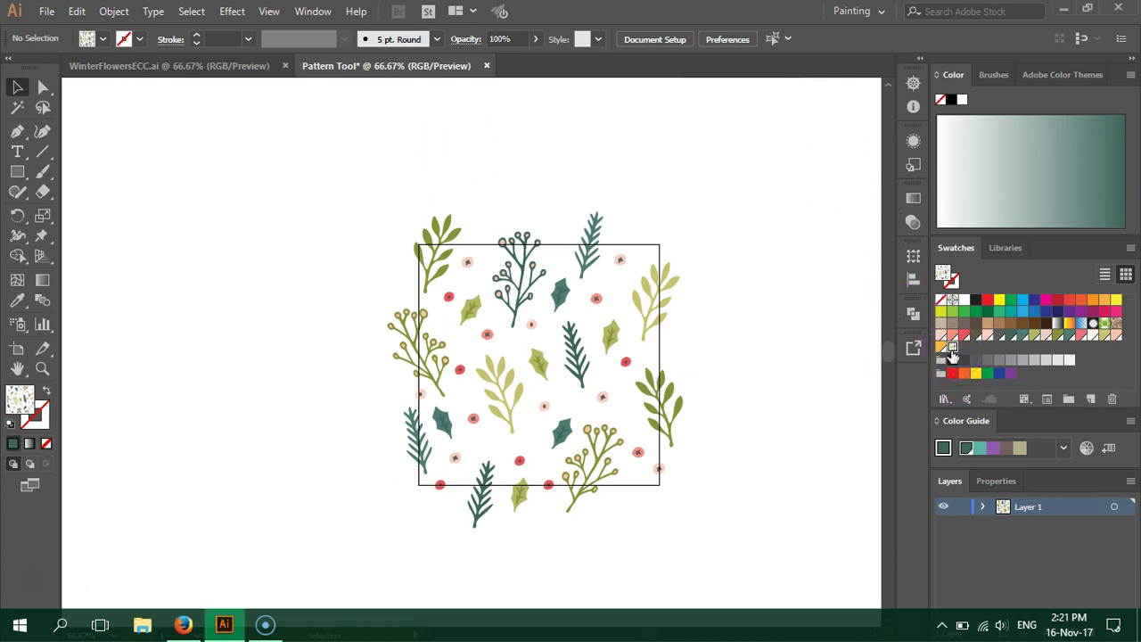
left_click(313, 12)
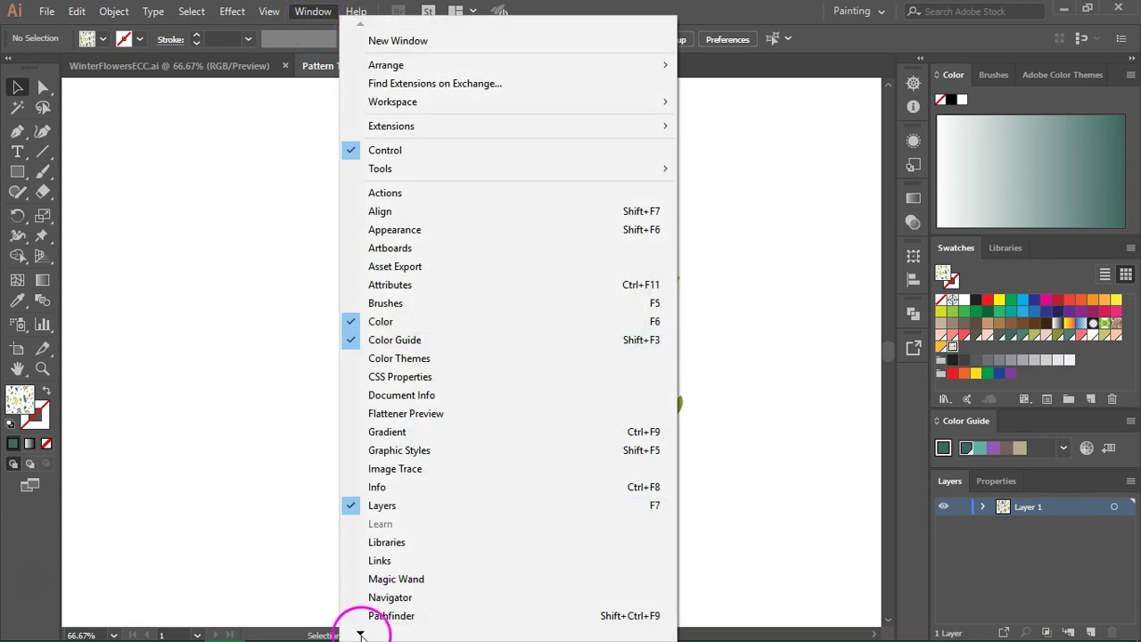
mouse_move(361, 632)
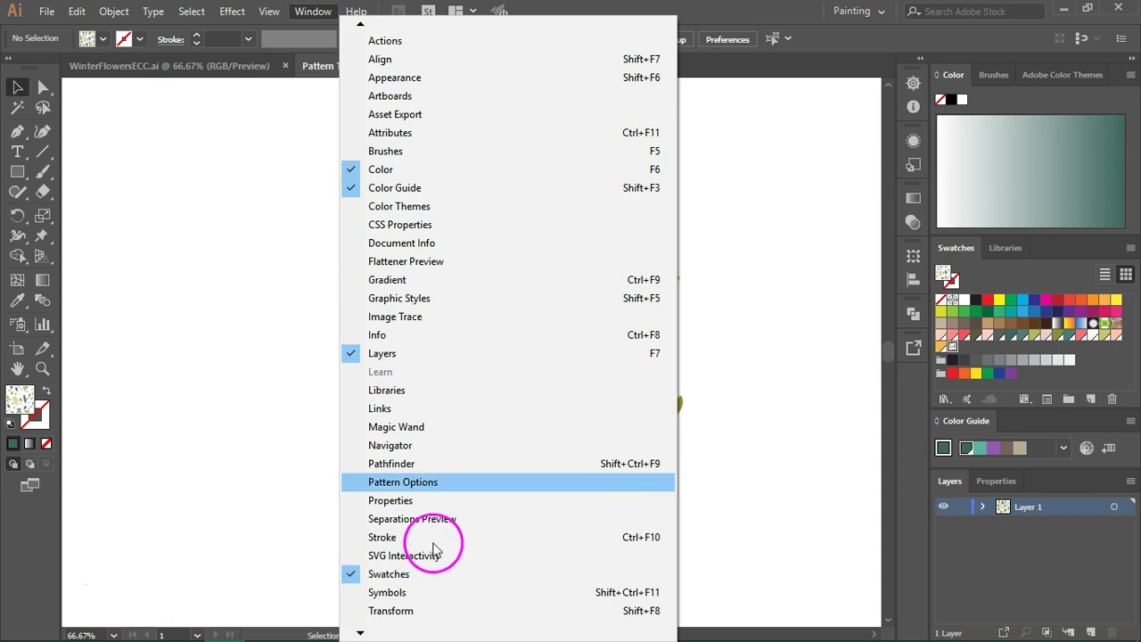
left_click(954, 347)
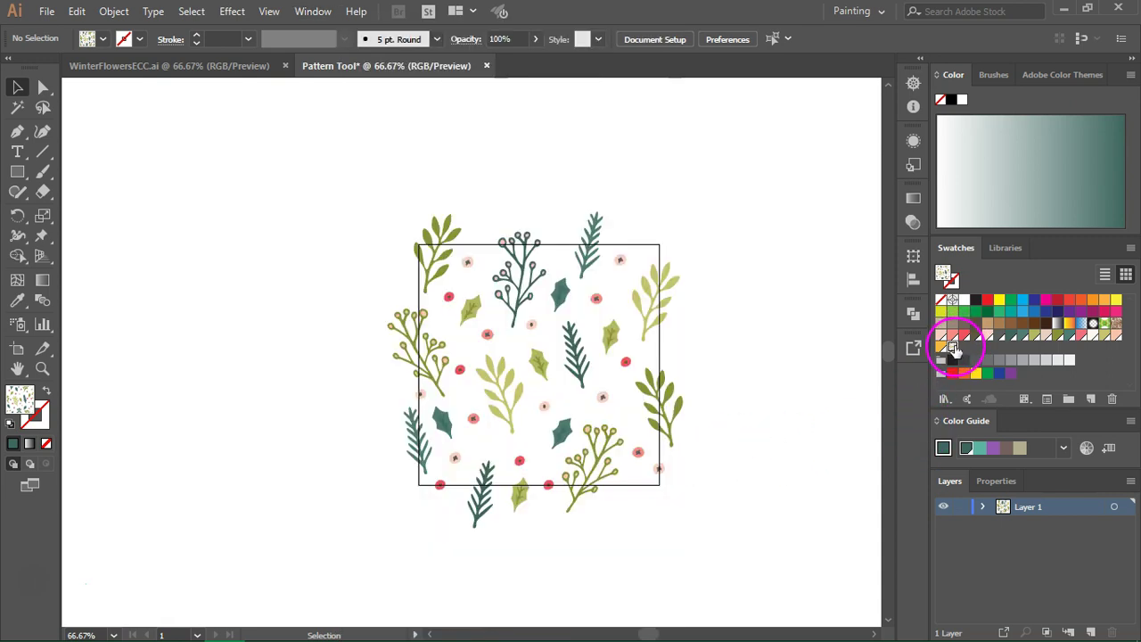
left_click(17, 171)
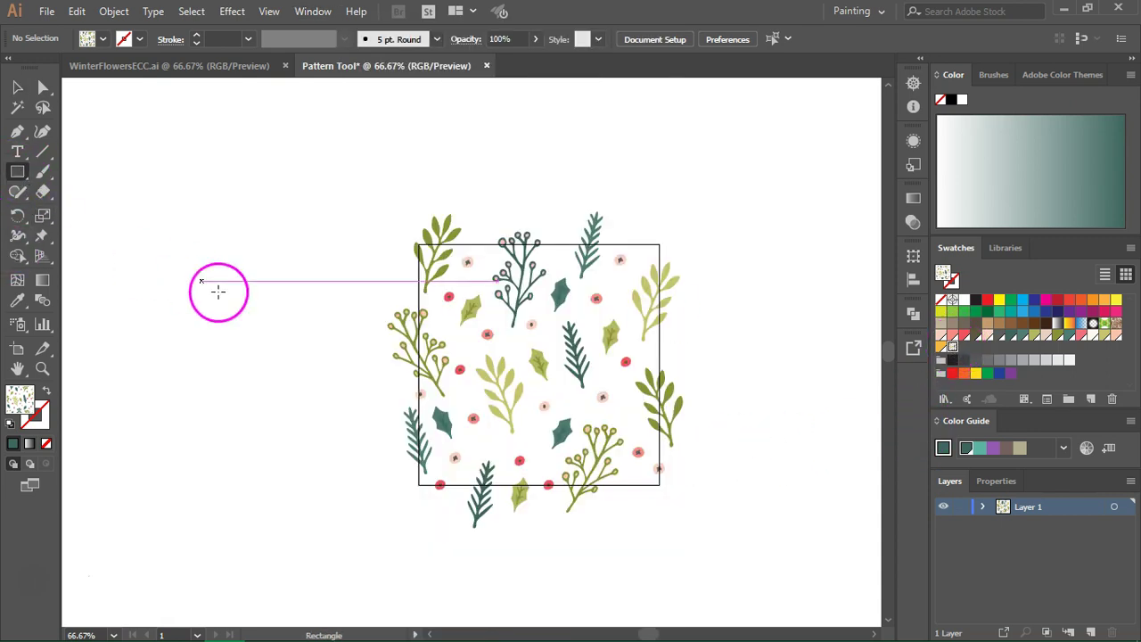
scroll(218, 289, "down", 3)
scroll(232, 290, "down", 2)
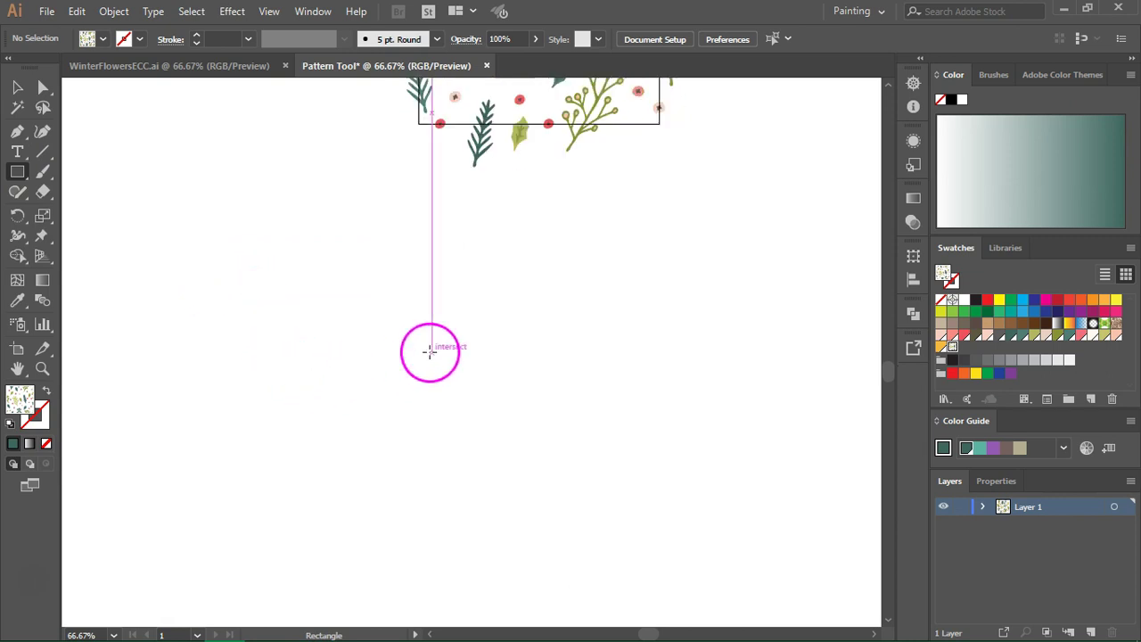
left_click(432, 360)
left_click(524, 341)
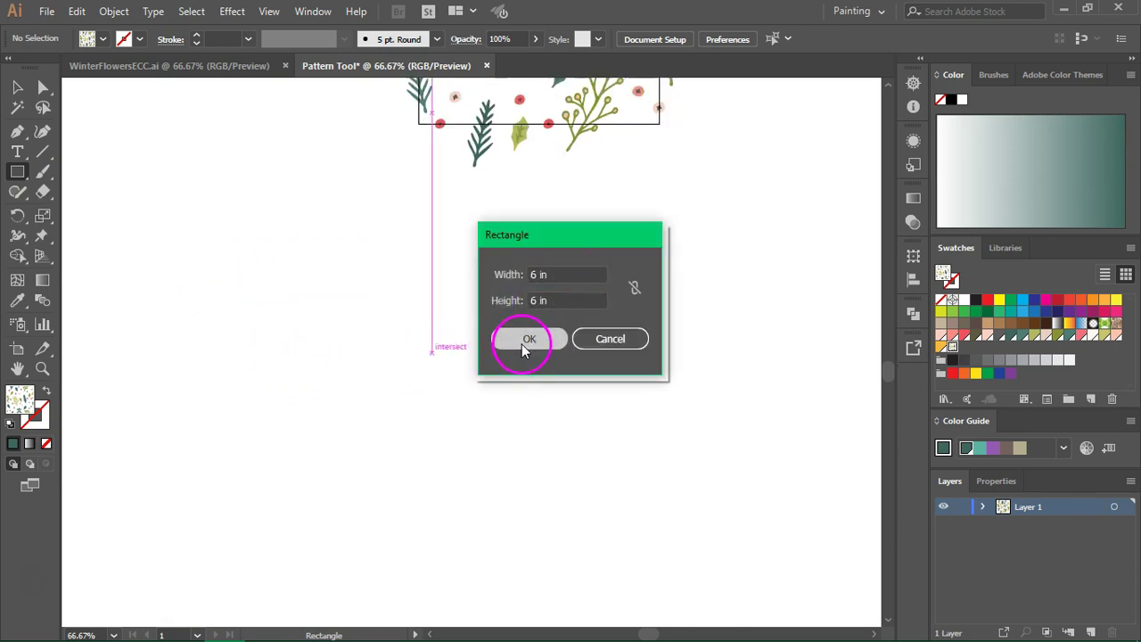
key("v")
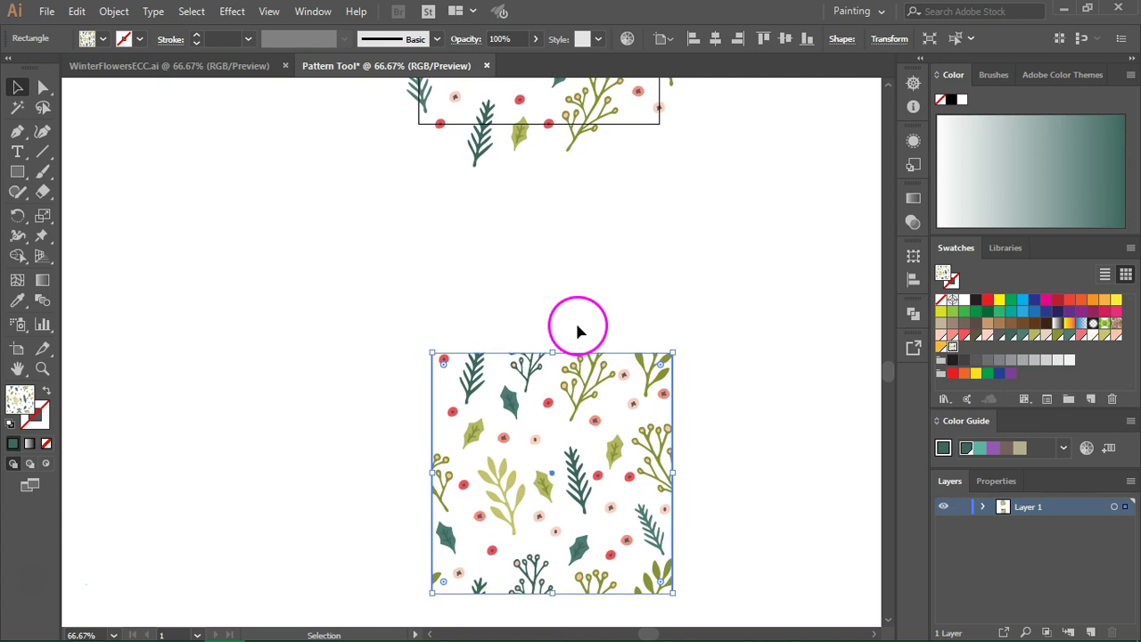
Place a copy of the pattern-filled square flush against its left edge to check the seam, and delete the copy.
scroll(584, 294, "down", 2)
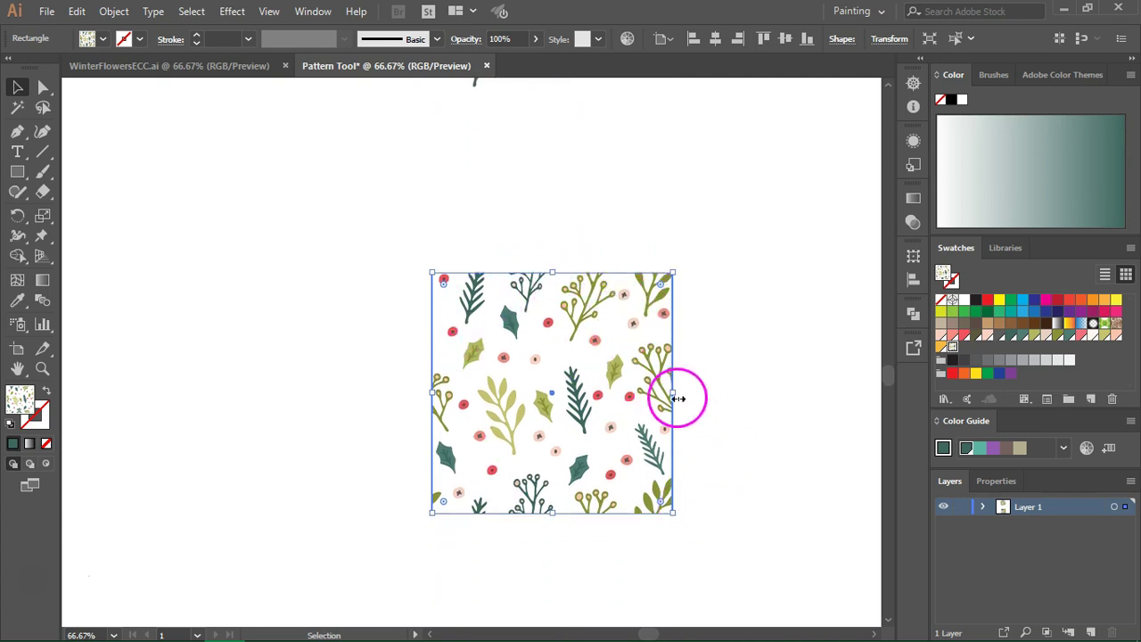
left_click_drag(650, 398, 415, 394)
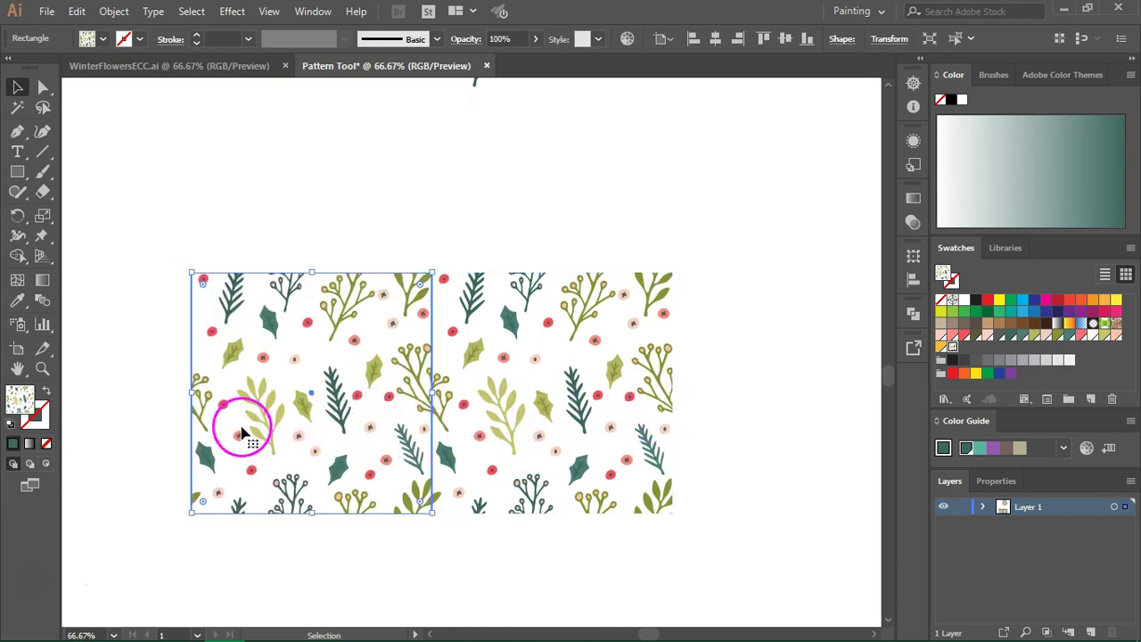
key("Delete")
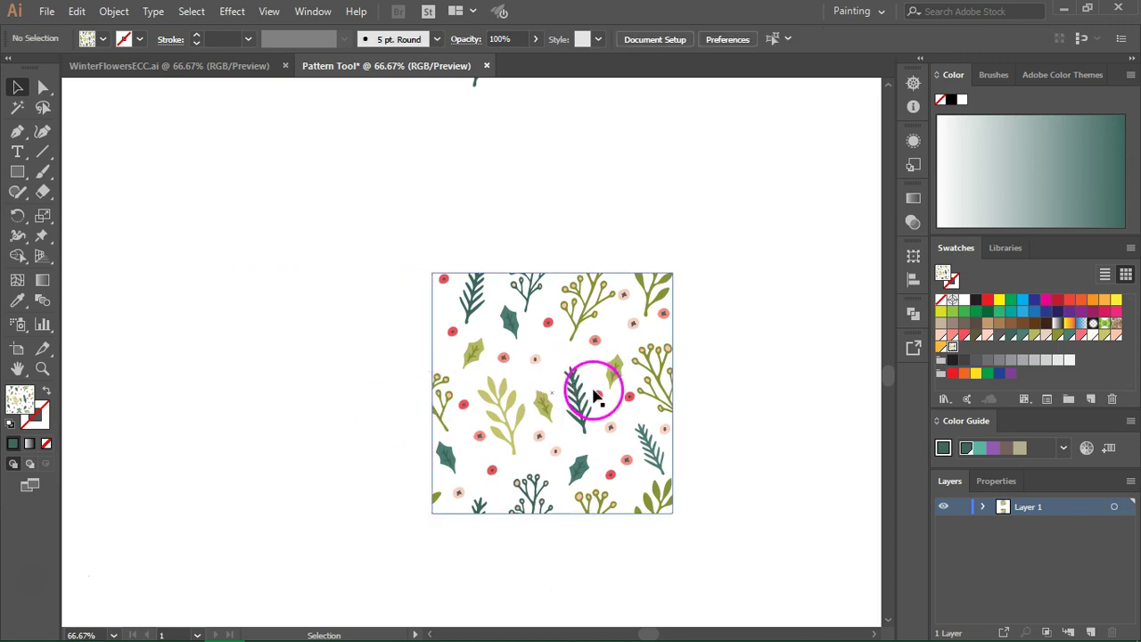
Duplicate the pattern-filled square in place directly behind the original and fill the back copy with the pale cream swatch.
left_click(657, 386)
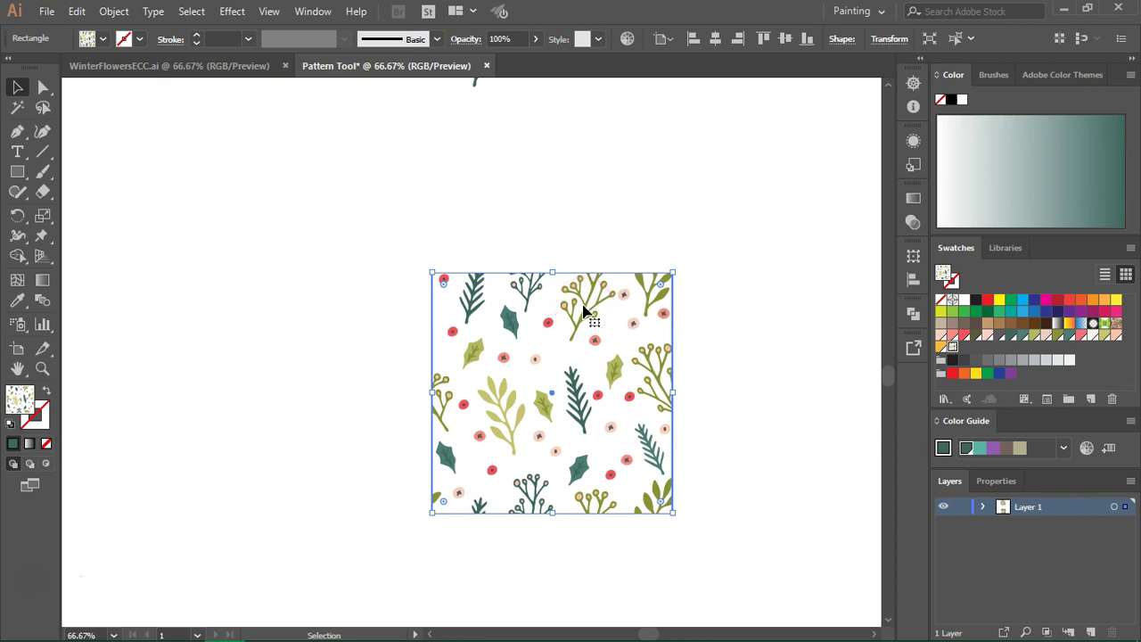
key("a")
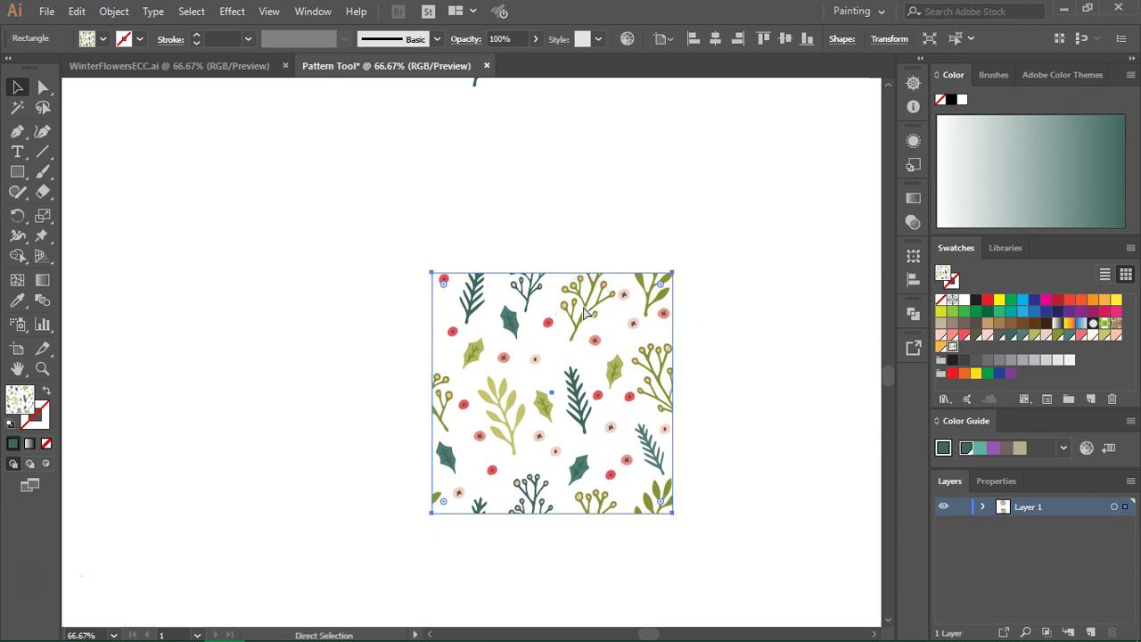
key("v")
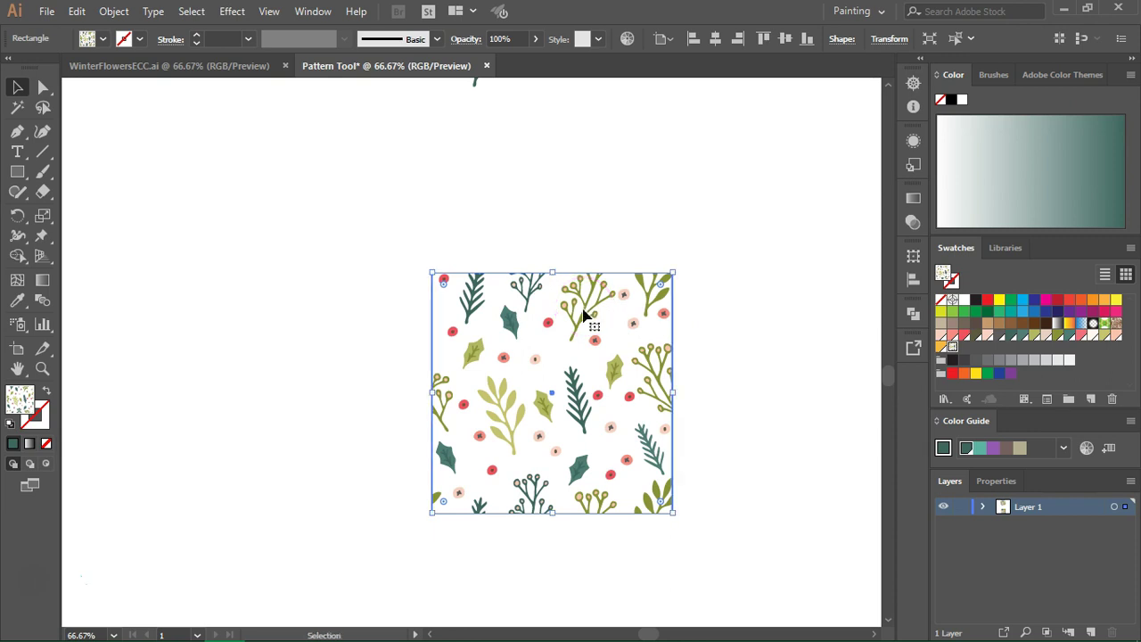
key("a")
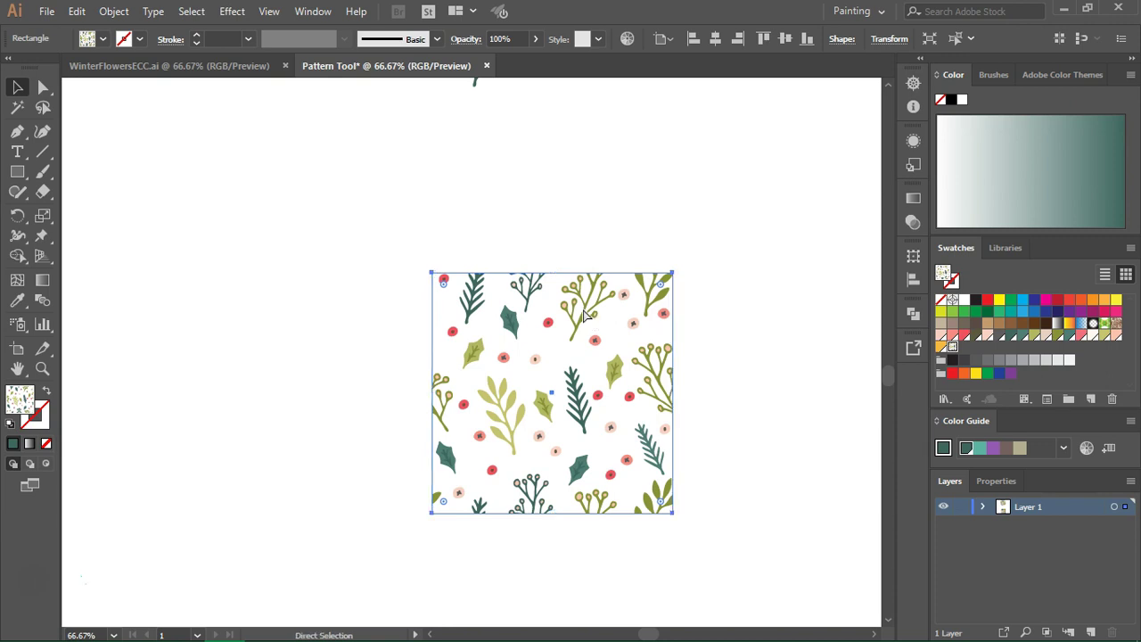
key("v")
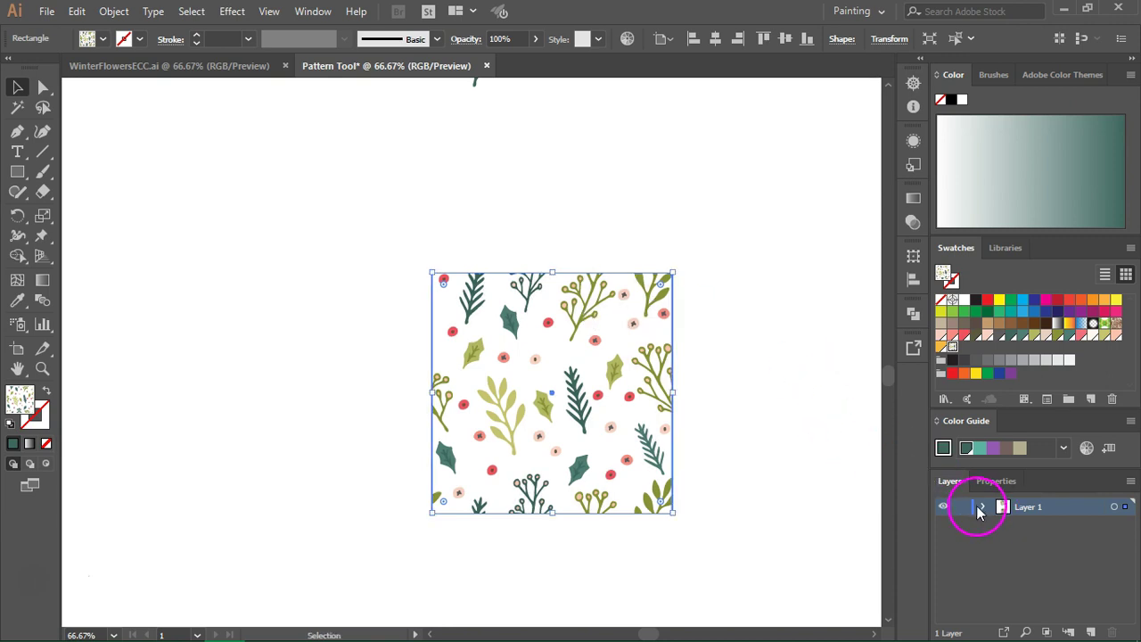
left_click(982, 507)
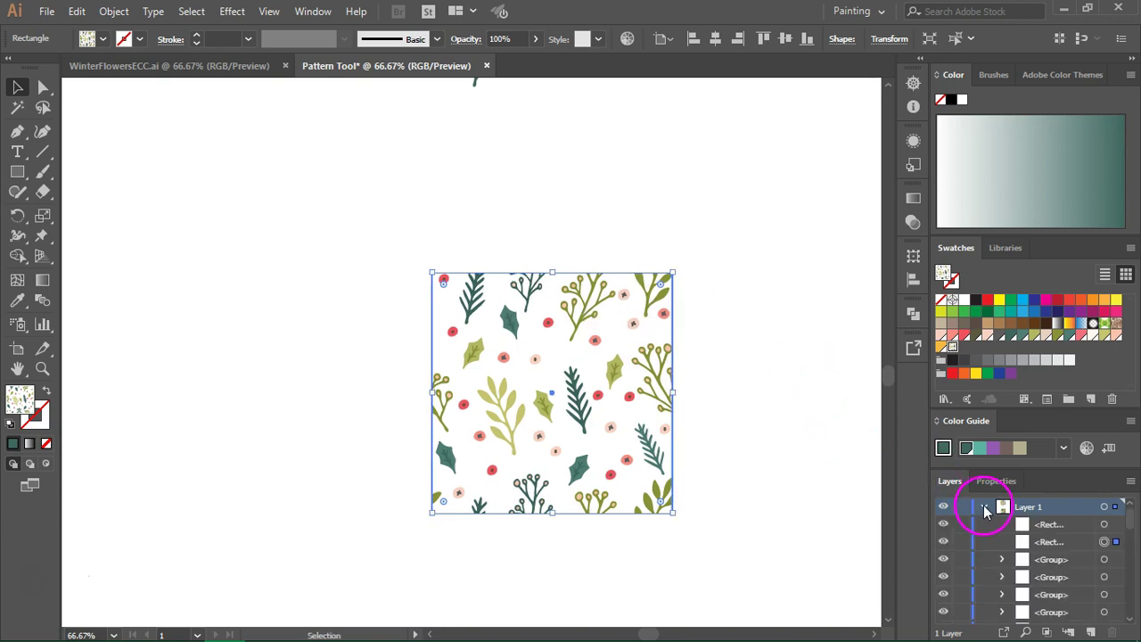
left_click(1070, 548)
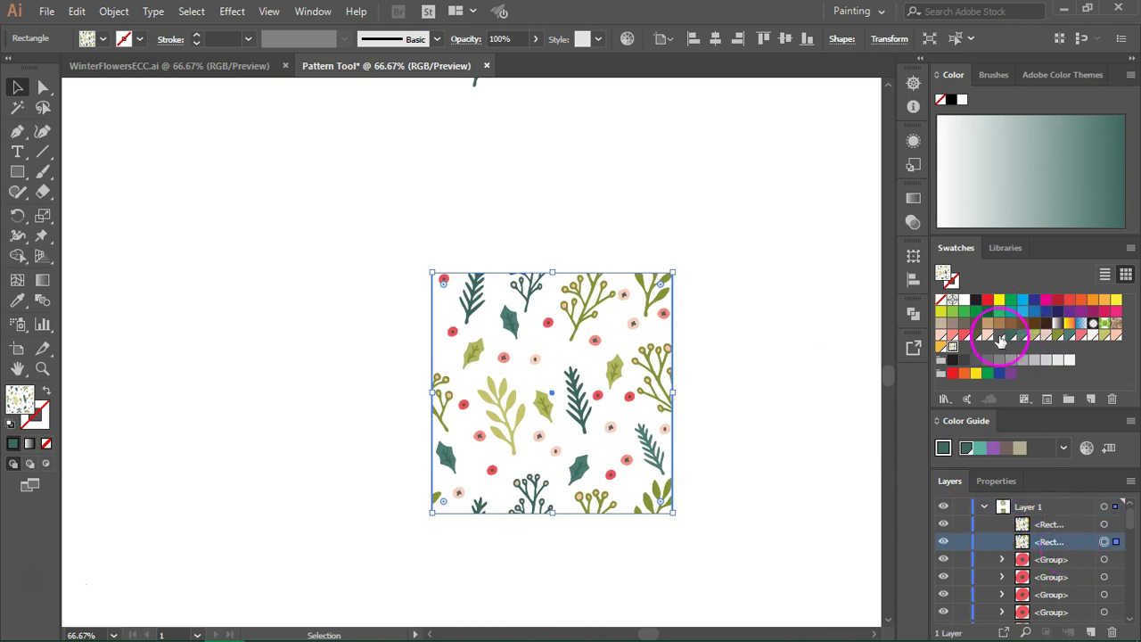
left_click(1093, 336)
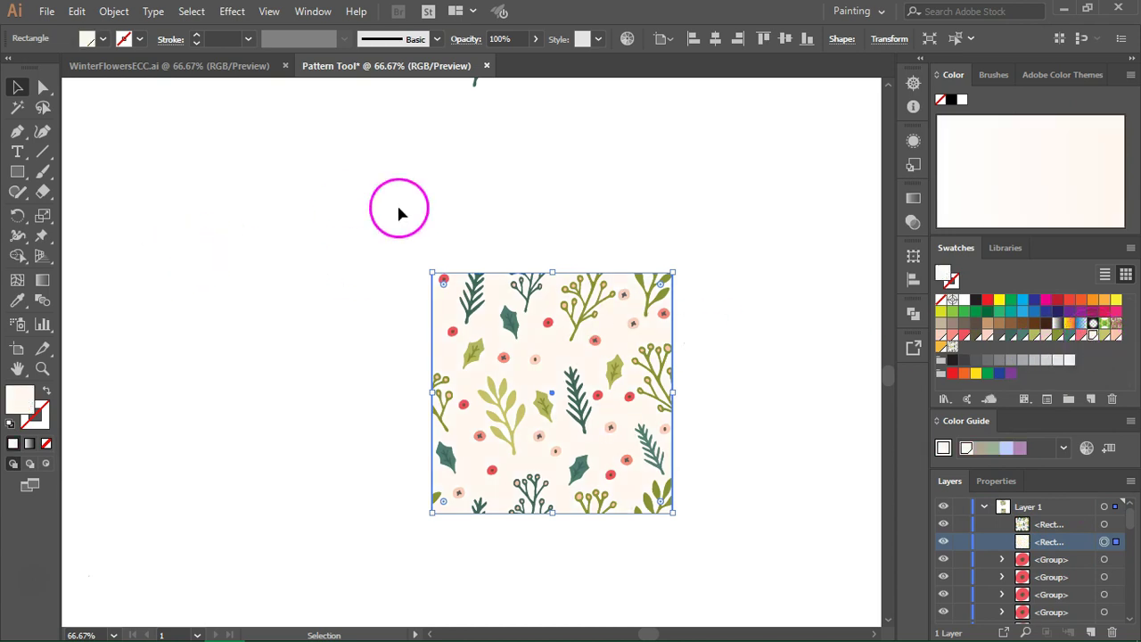
Expand the fills of the pattern square and the cream square behind it.
left_click_drag(373, 204, 745, 562)
left_click(114, 11)
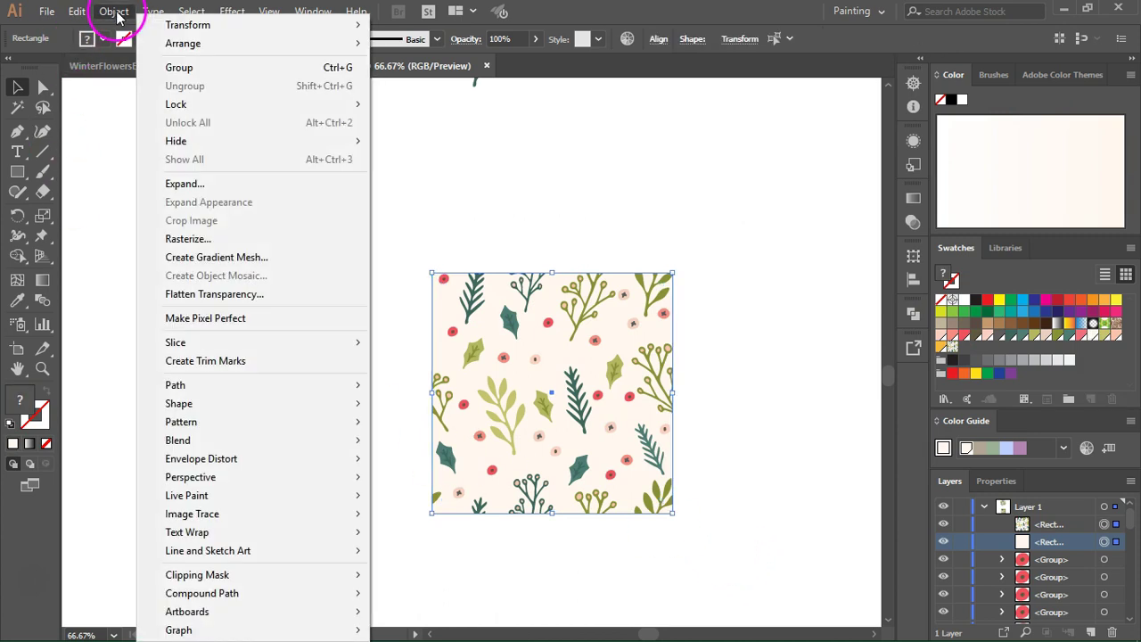
left_click(189, 183)
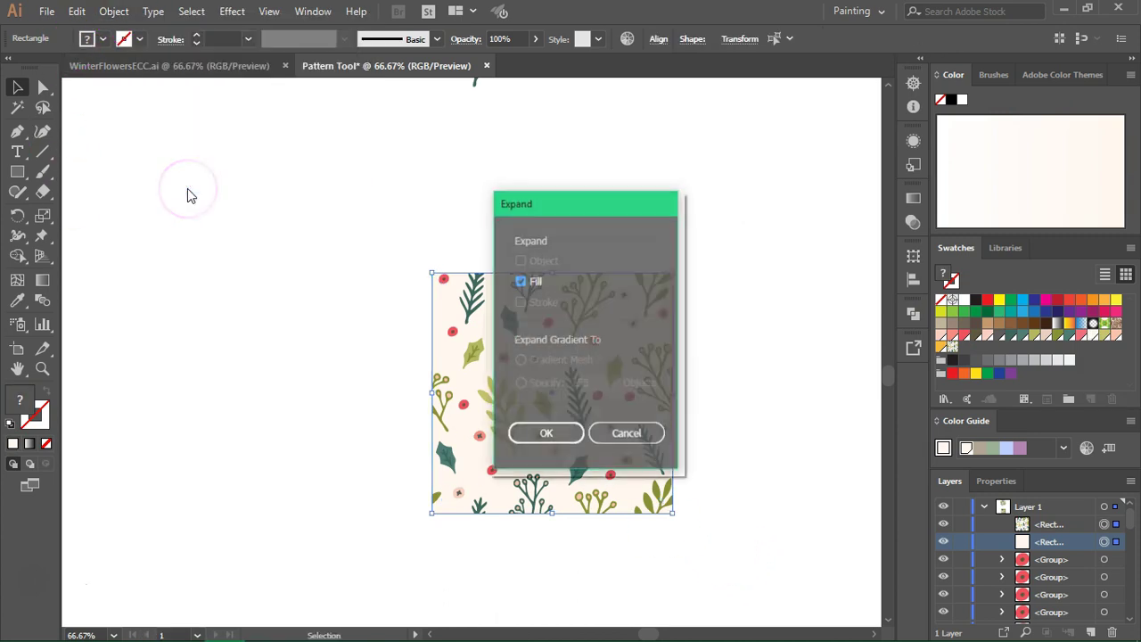
left_click(558, 419)
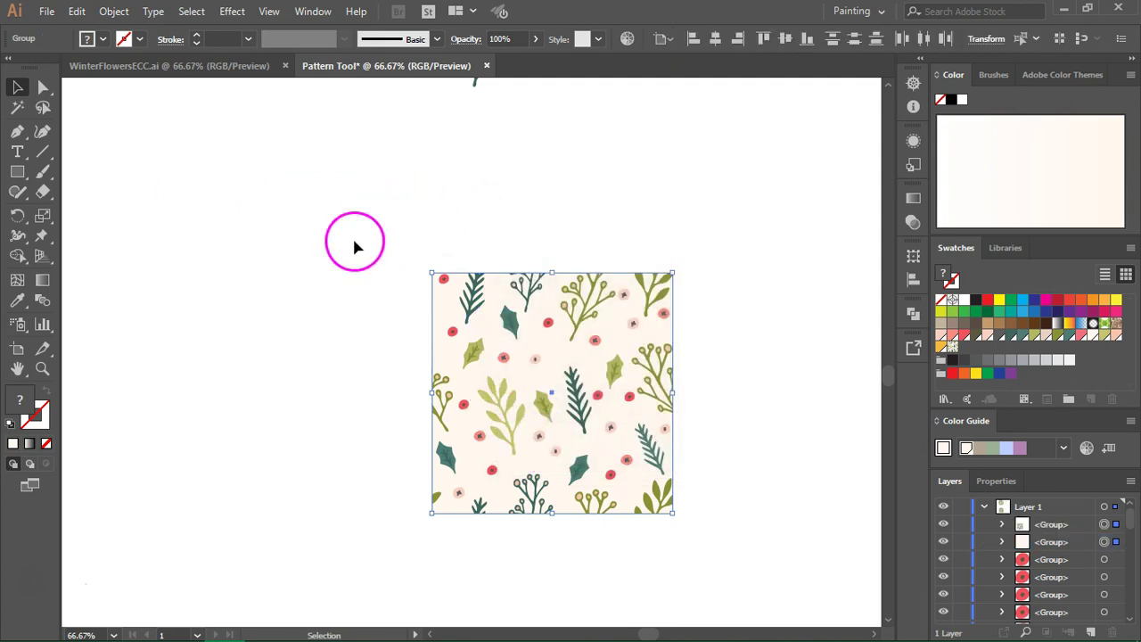
Crop the expanded pattern and its cream background to the square with the Pathfinder Crop operation.
left_click_drag(386, 211, 718, 539)
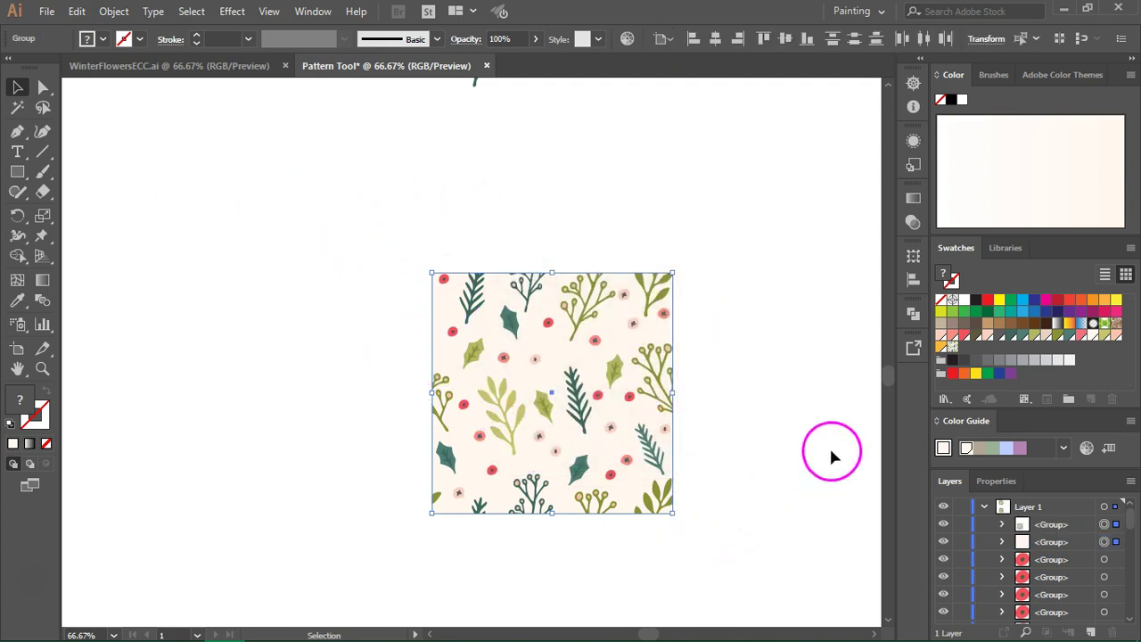
left_click(912, 314)
left_click(313, 12)
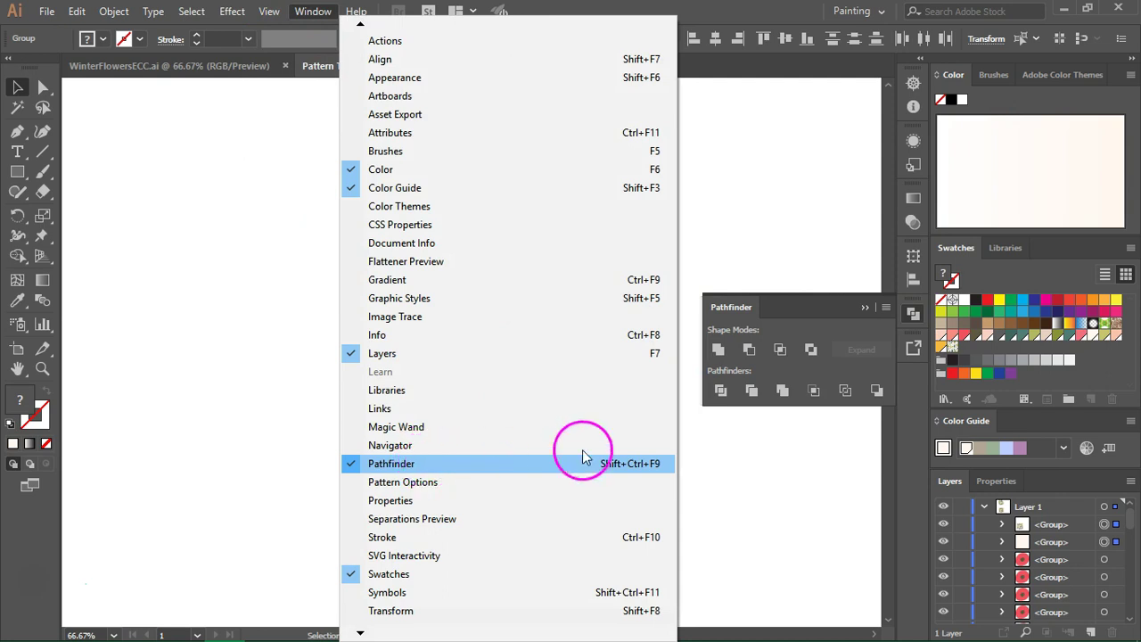
left_click(824, 388)
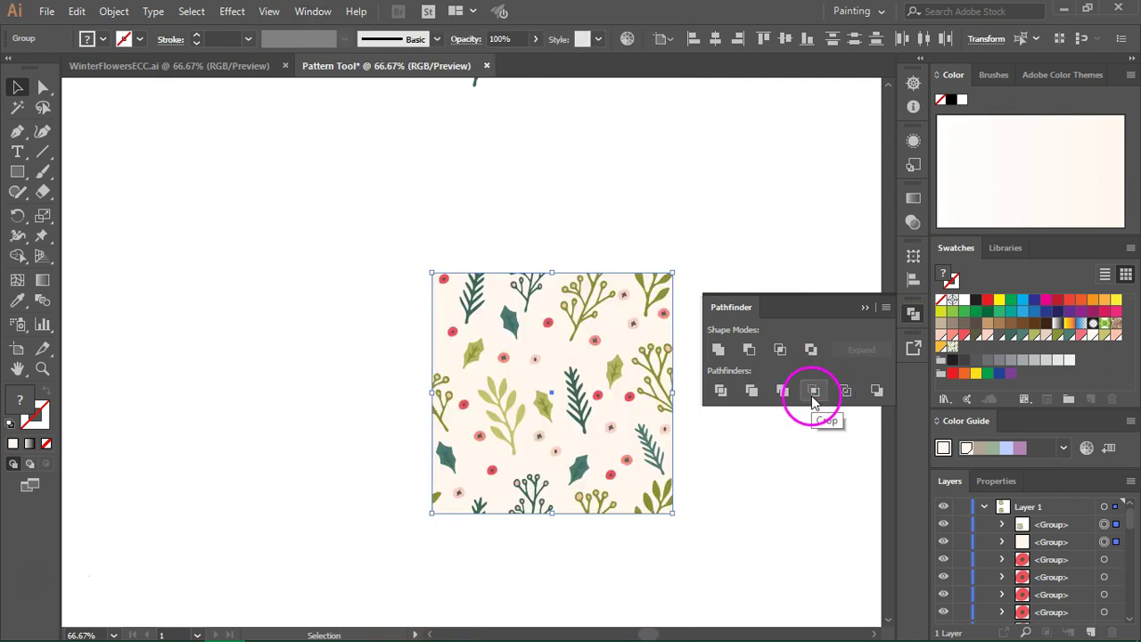
left_click(813, 393)
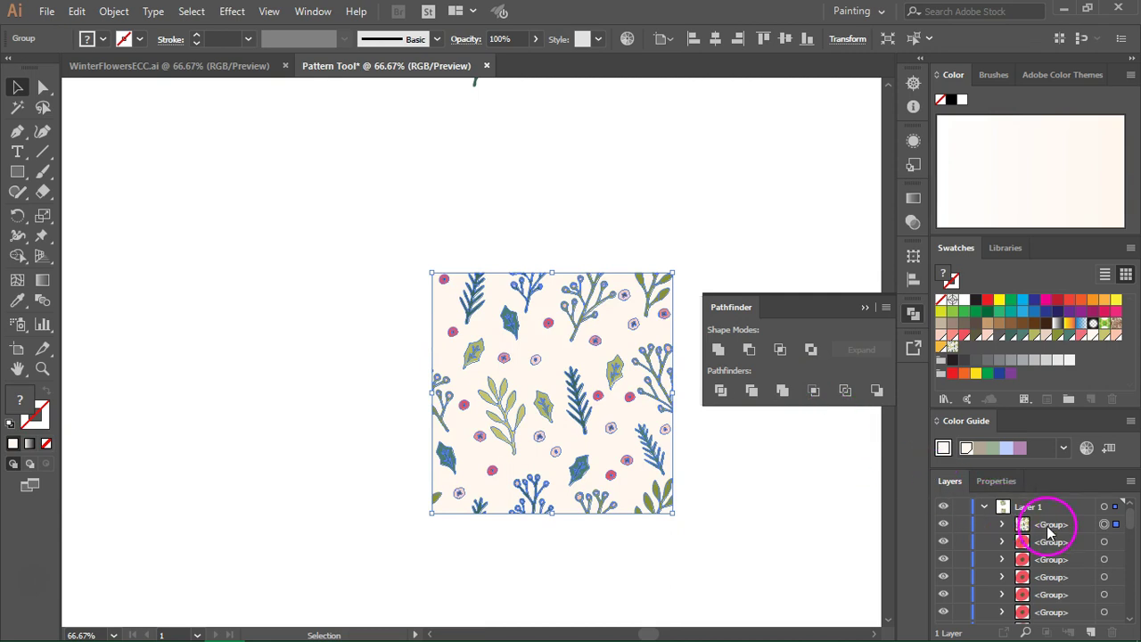
Make a new pattern swatch from the cropped cream-background tile, keeping the default pattern options.
left_click(911, 312)
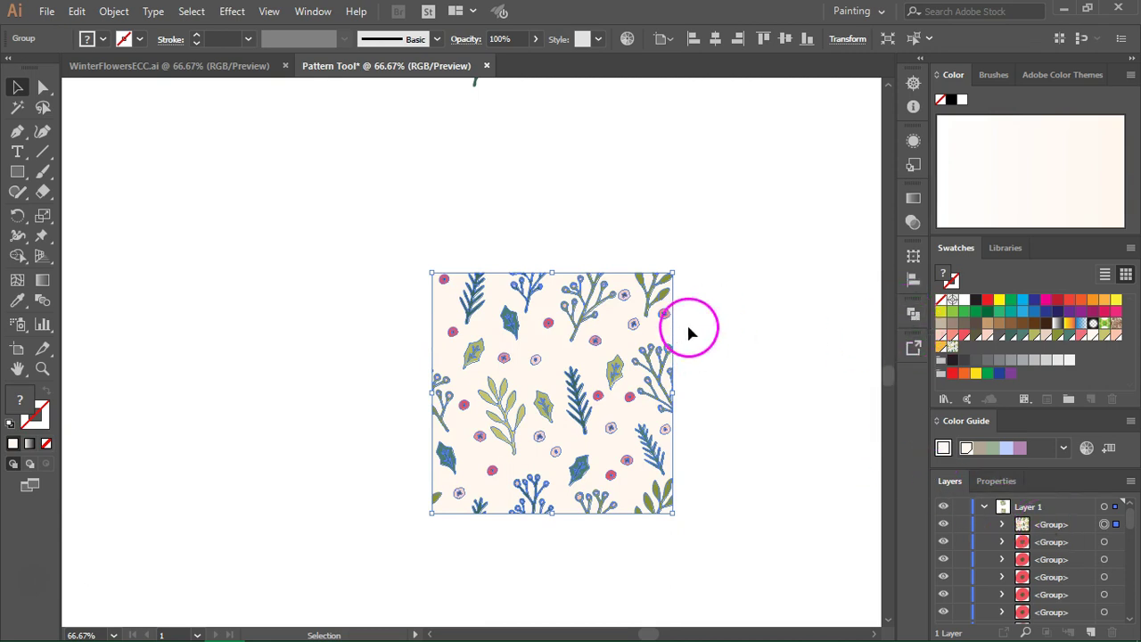
left_click_drag(664, 337, 663, 337)
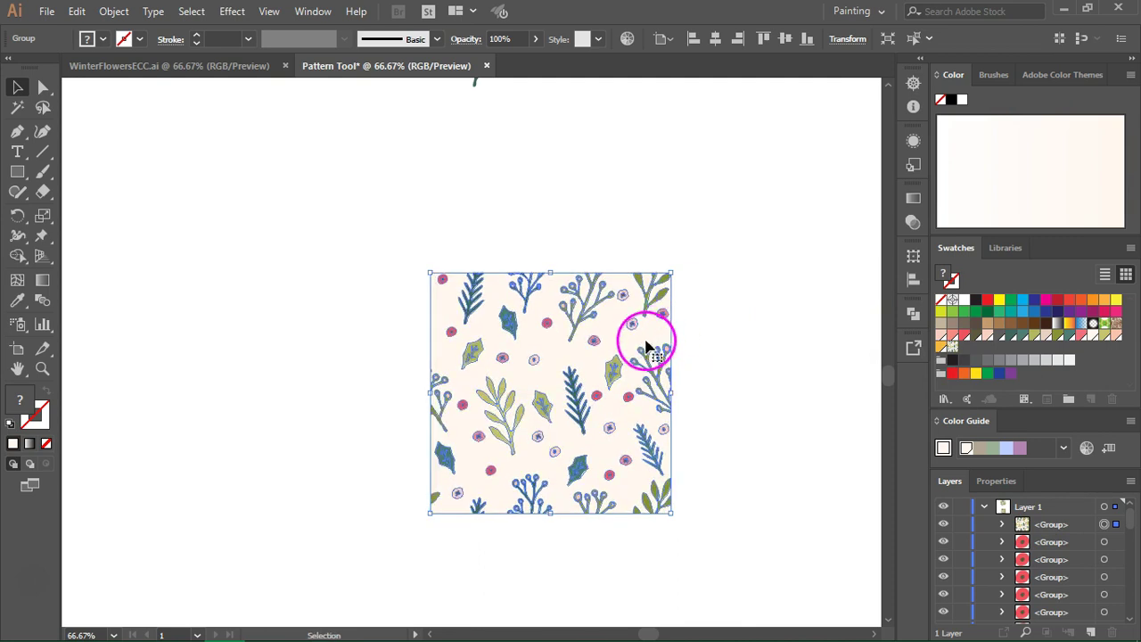
left_click(114, 10)
mouse_move(263, 411)
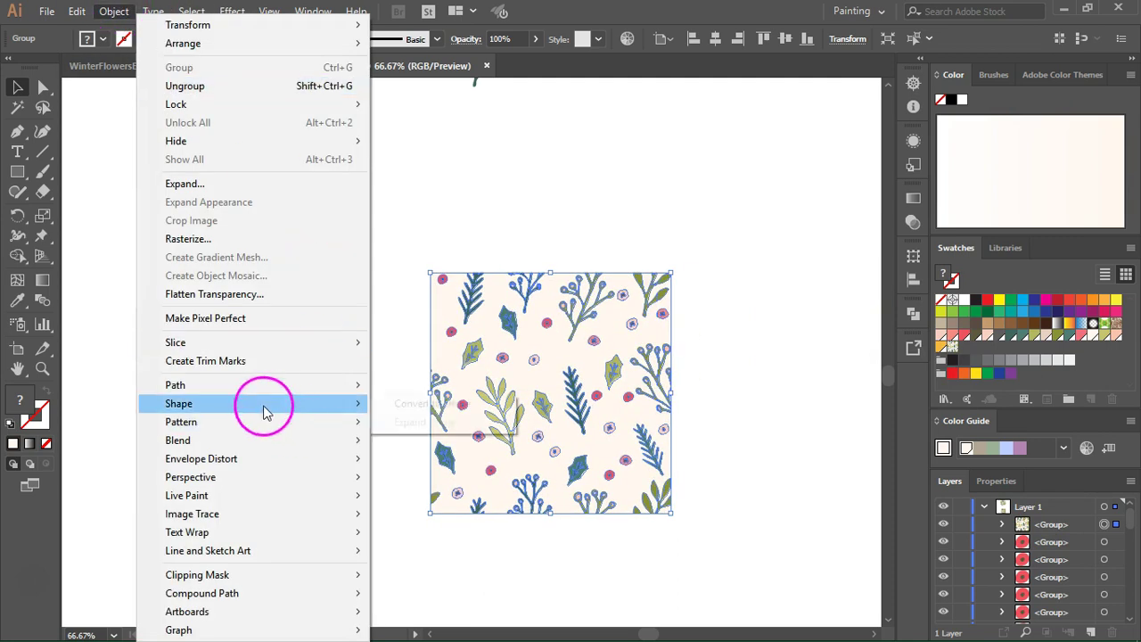
mouse_move(343, 422)
left_click(398, 425)
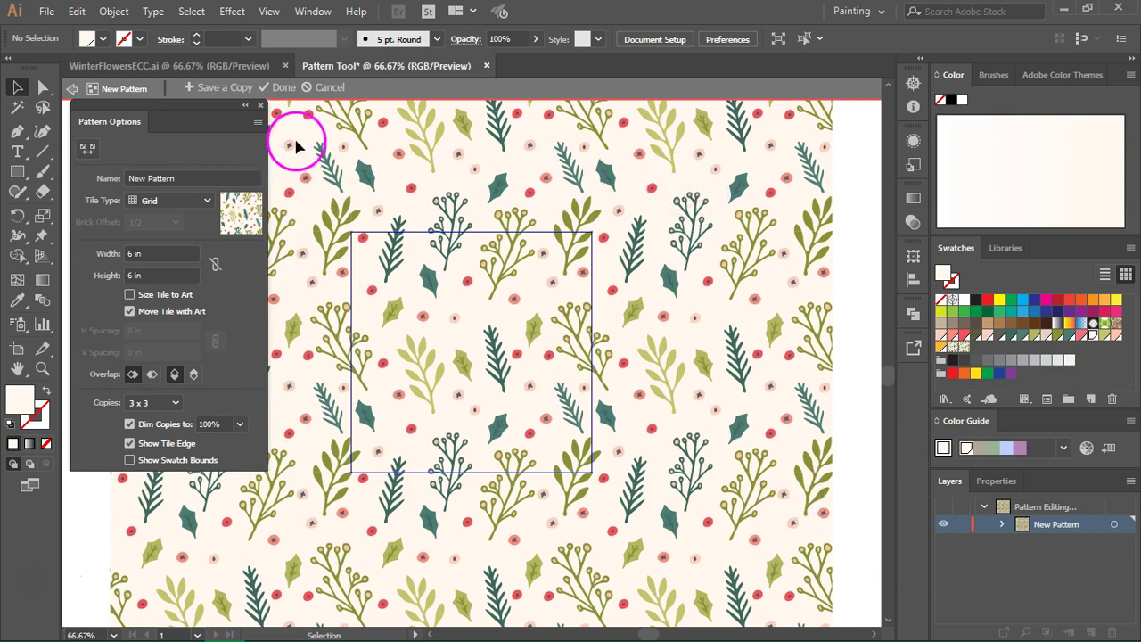
left_click(278, 87)
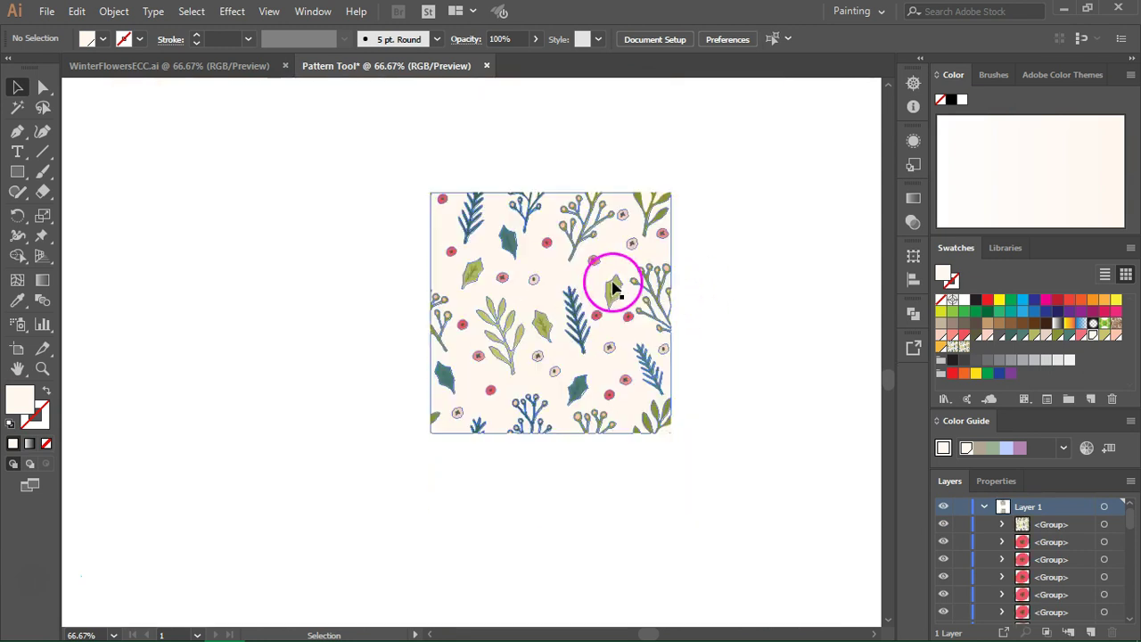
Delete the cropped tile from the canvas and draw a large rectangle filled with the new cream-background pattern swatch.
left_click(530, 291)
key("Delete")
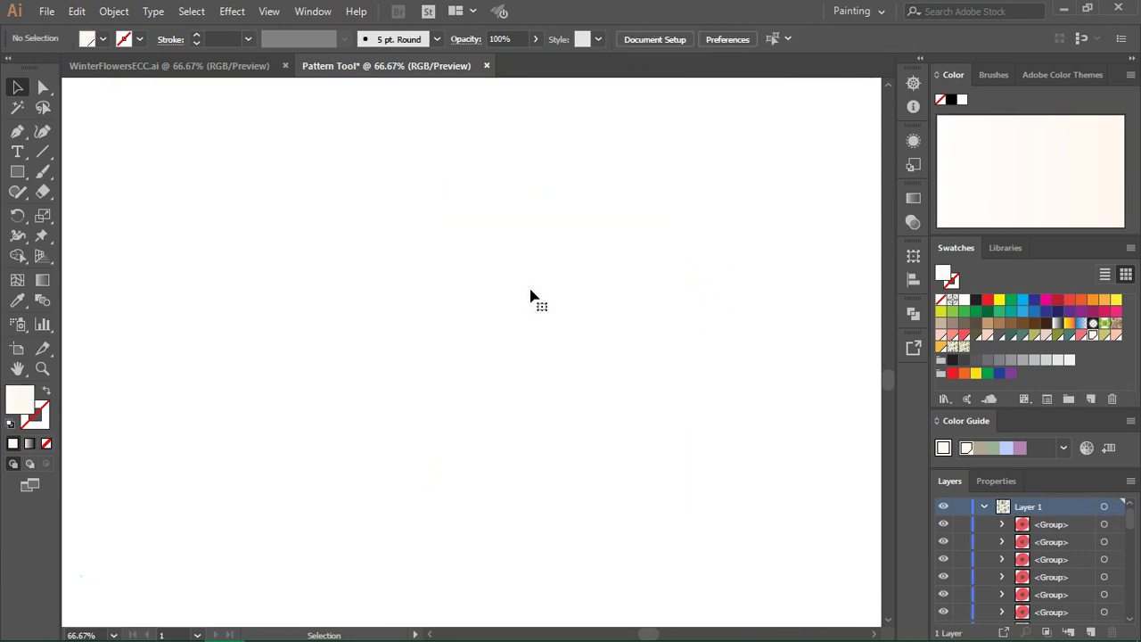
left_click(963, 345)
left_click(17, 171)
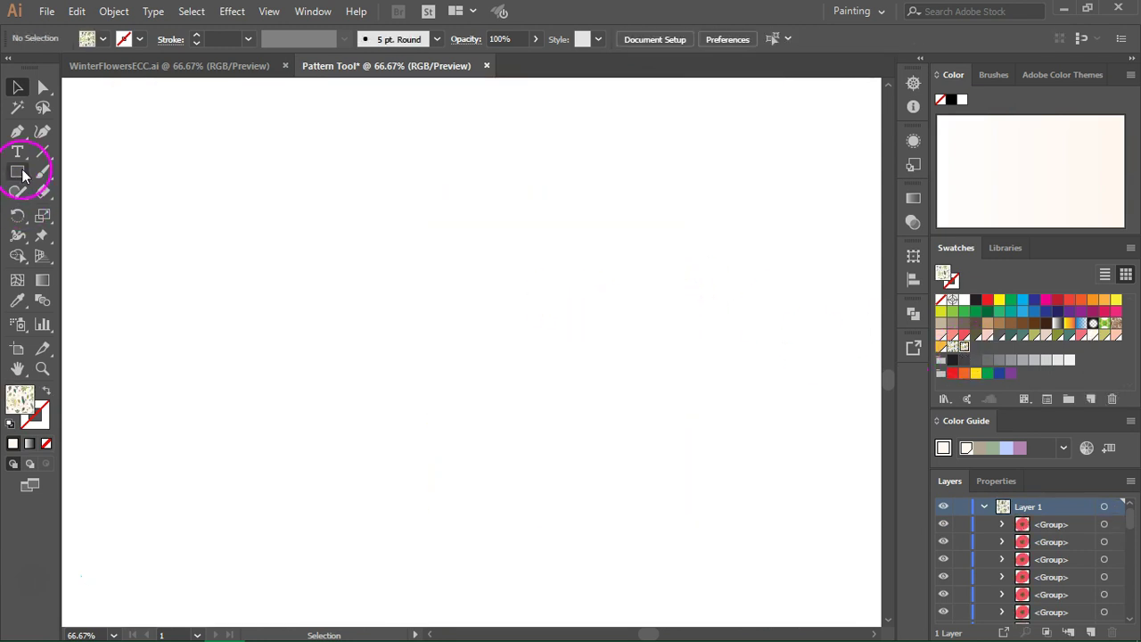
left_click_drag(73, 97, 859, 586)
scroll(809, 540, "up", 1)
scroll(798, 533, "down", 2)
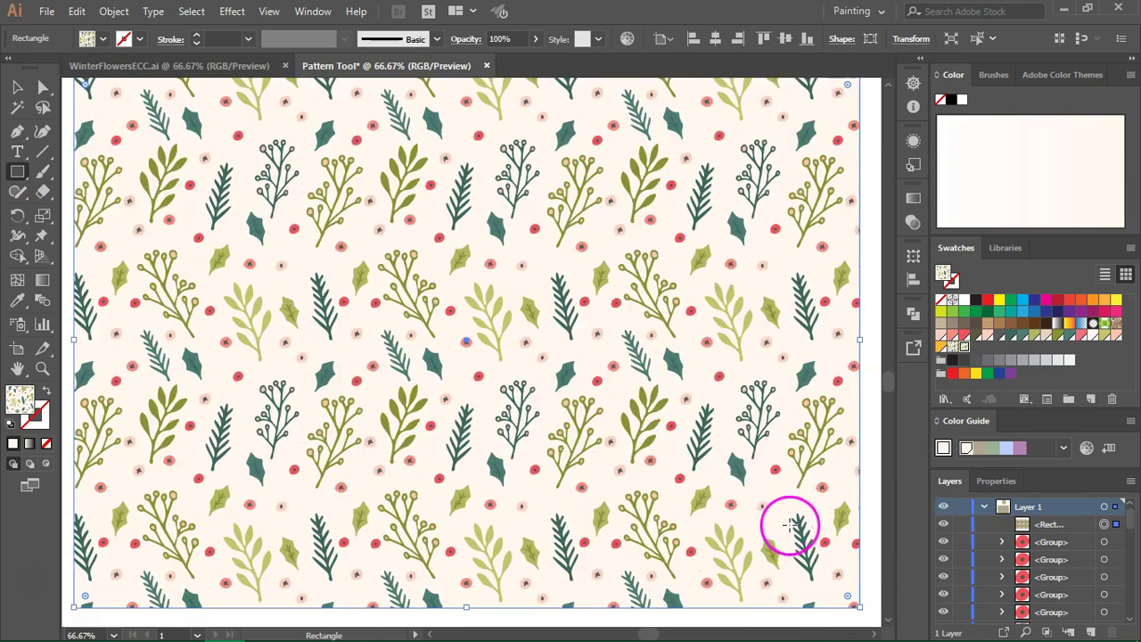
scroll(782, 502, "up", 1)
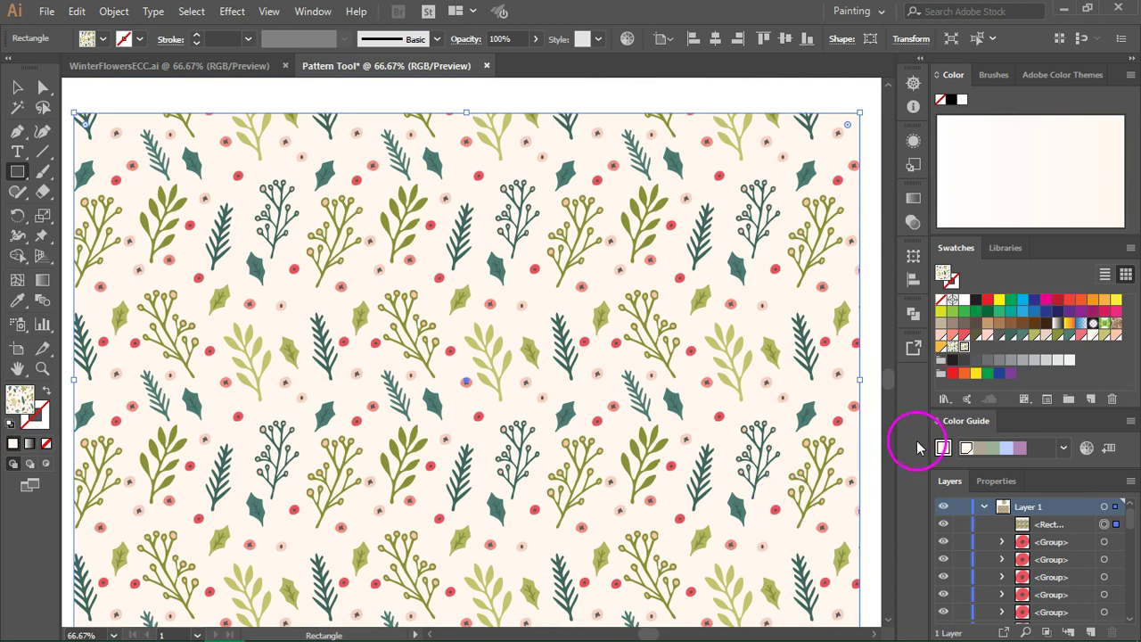
Fill the rectangle with the Winter Flowers swatch for comparison, and reapply the cream-background New Pattern swatch.
left_click(952, 348)
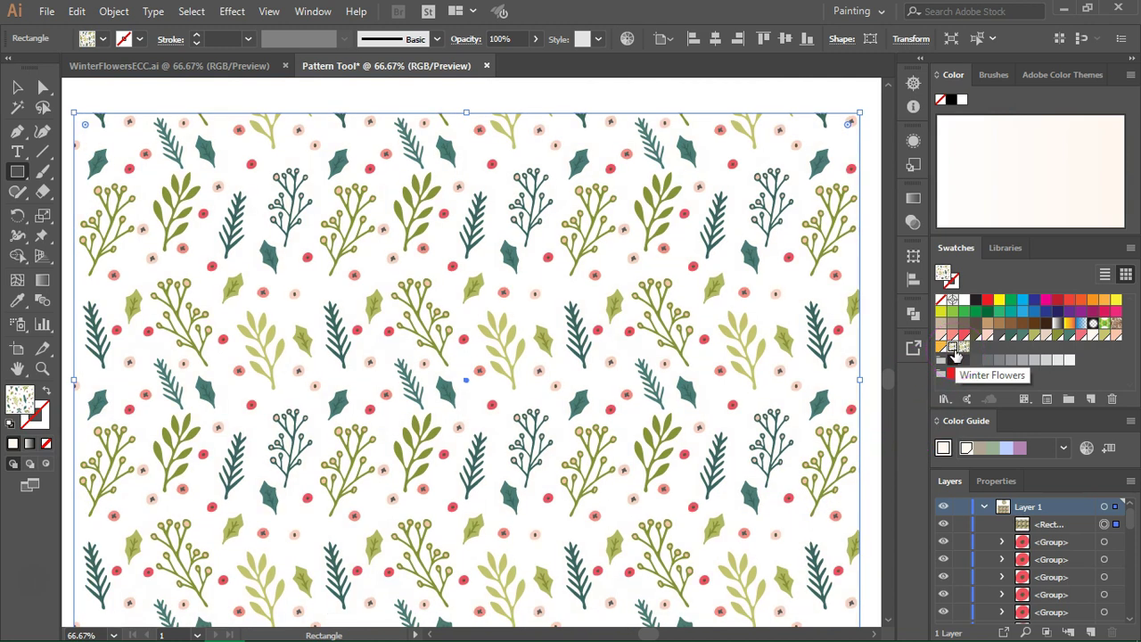
left_click(965, 348)
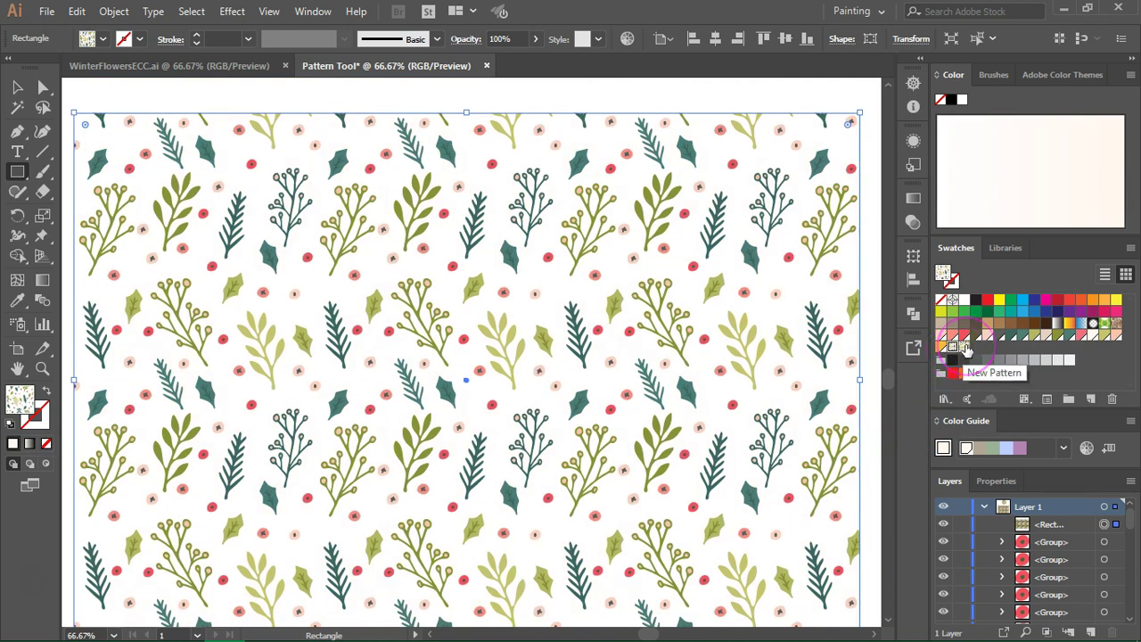
left_click(964, 348)
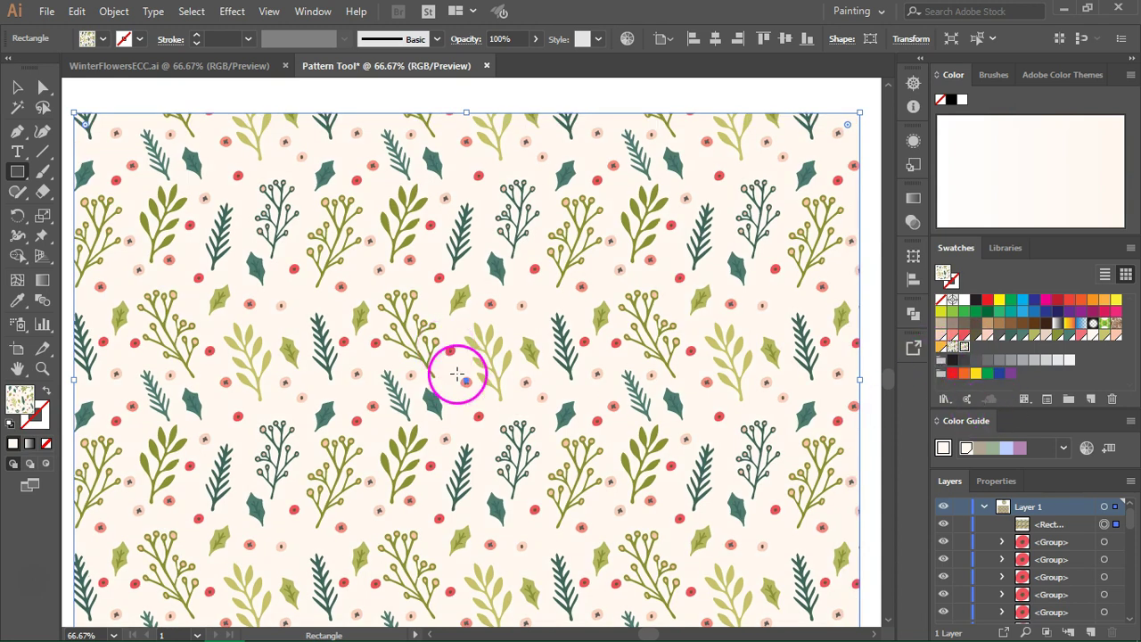
scroll(458, 374, "down", 1)
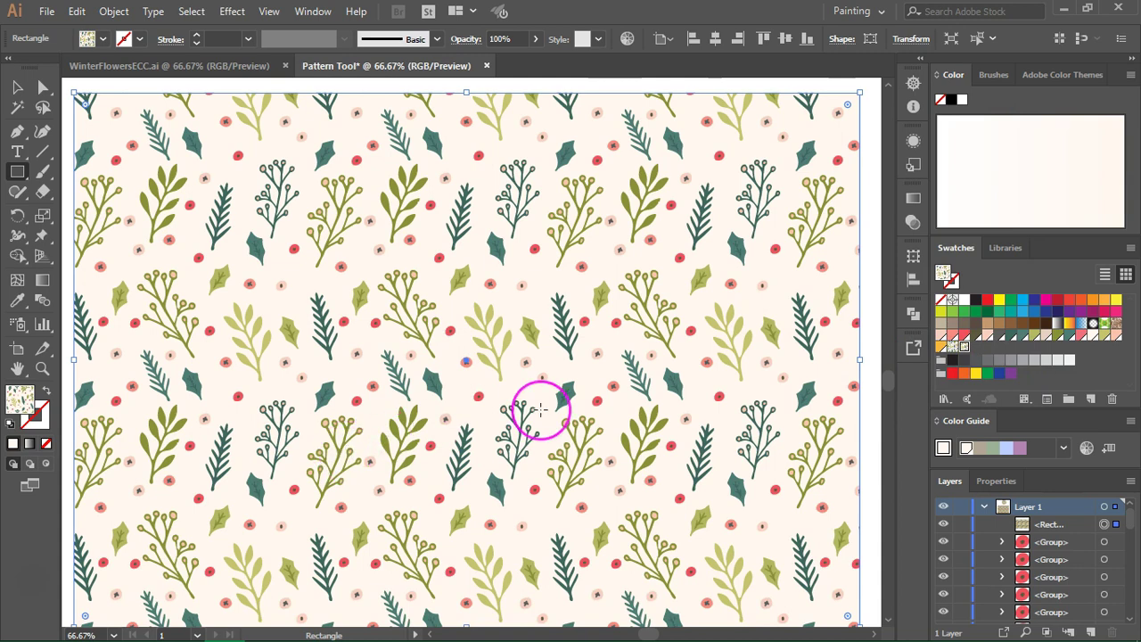